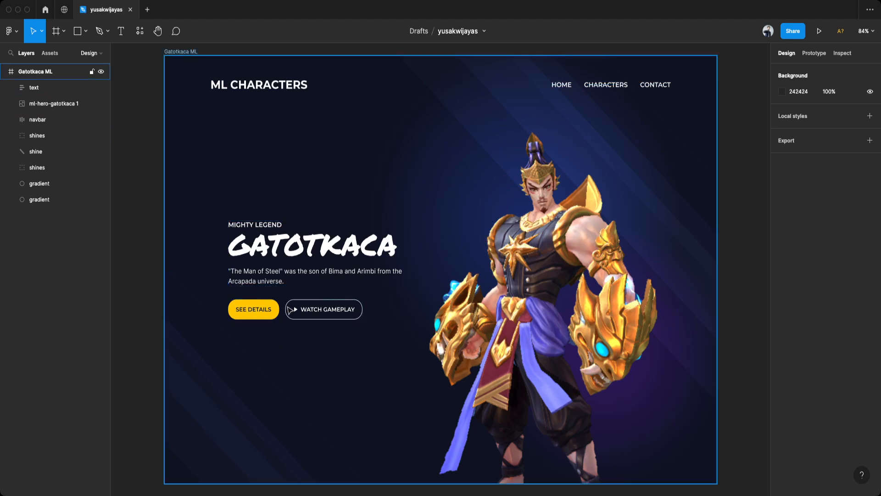
Copy the primary and secondary buttons from the hero frame and paste them onto the empty canvas beside it
{"action": "left_click", "coordinate": [287, 308], "text": "super"}
{"action": "left_click", "coordinate": [270, 310], "text": "super"}
{"action": "left_click", "coordinate": [33, 135]}
{"action": "left_click", "coordinate": [68, 136]}
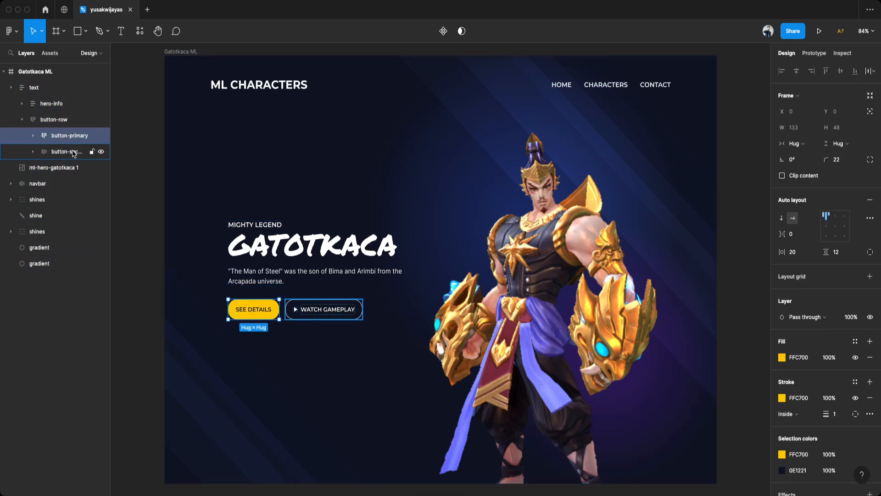
{"action": "left_click", "coordinate": [73, 151], "text": "shift"}
{"action": "scroll", "coordinate": [211, 175], "scroll_direction": "left", "scroll_amount": 5}
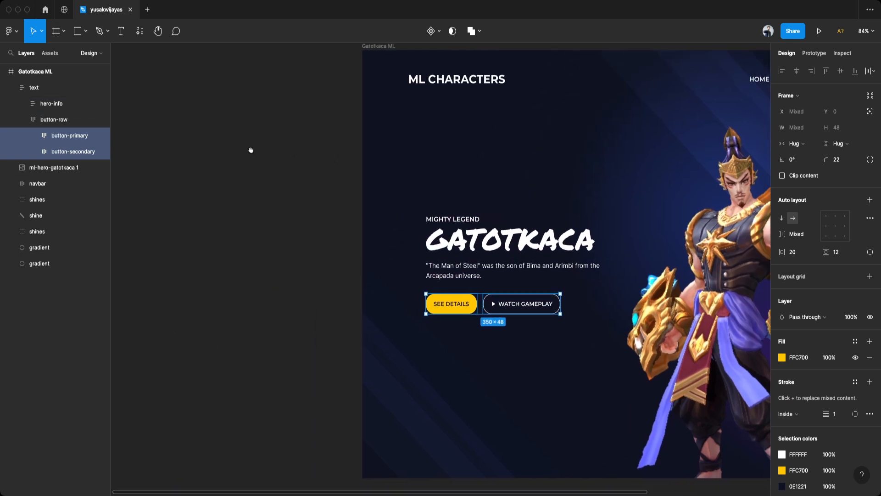
{"action": "right_click", "coordinate": [179, 125]}
{"action": "left_click", "coordinate": [203, 131]}
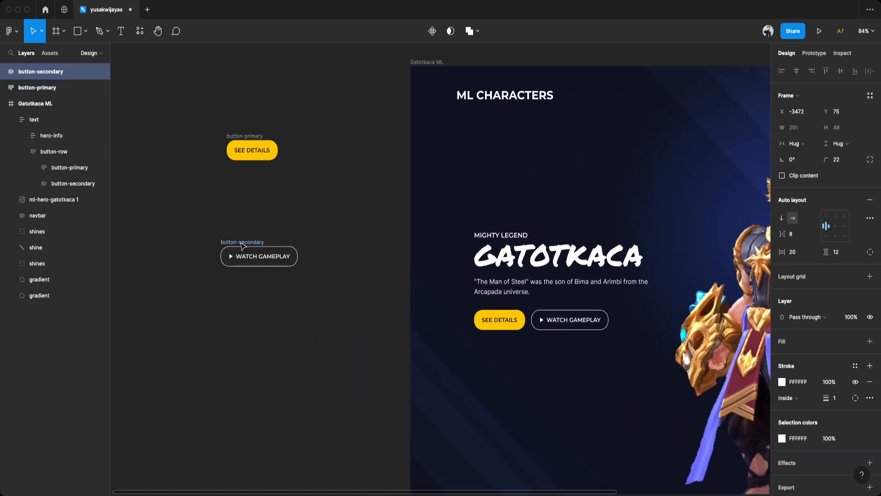
Arrange the two copied buttons on the canvas, with the secondary button spaced well below the primary one
{"action": "left_click", "coordinate": [258, 134]}
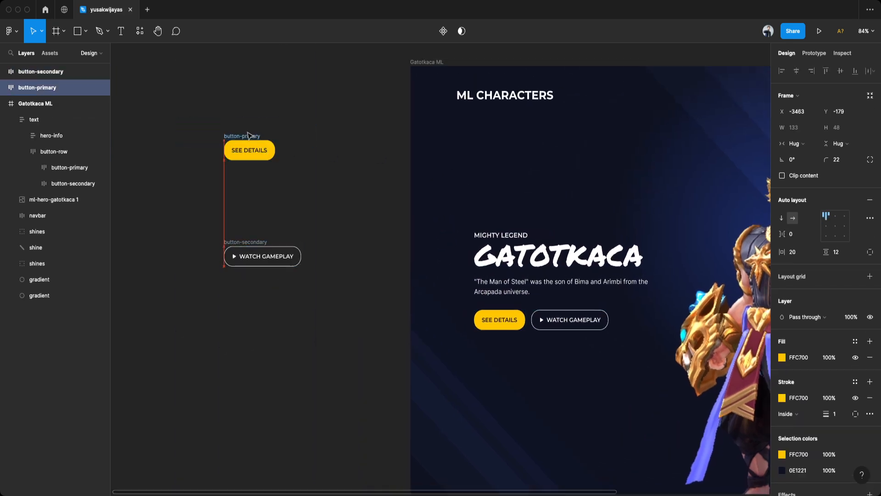
{"action": "left_click", "coordinate": [258, 199]}
{"action": "scroll", "coordinate": [260, 198], "scroll_direction": "up", "scroll_amount": 3}
{"action": "left_click_drag", "start_coordinate": [263, 177], "coordinate": [258, 179]}
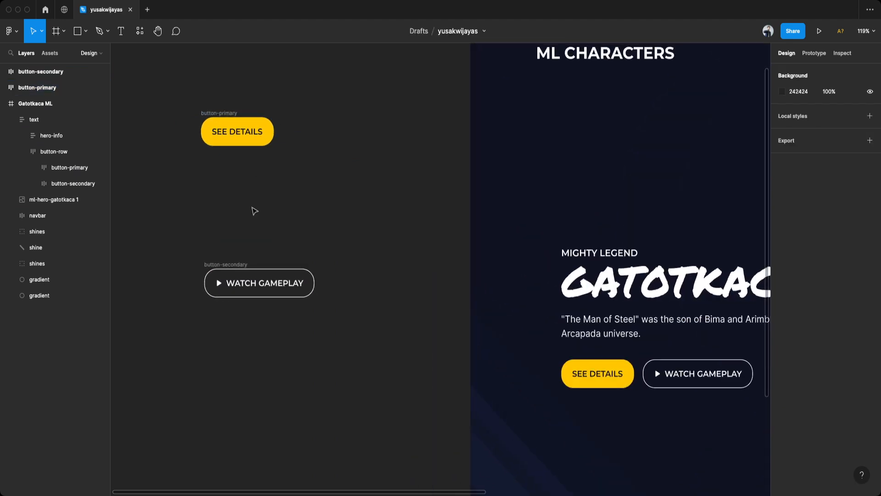
{"action": "left_click_drag", "start_coordinate": [233, 265], "coordinate": [225, 277]}
{"action": "left_click", "coordinate": [237, 243]}
Duplicate the yellow primary button directly below the original and change the copy's fill to FF8A00
{"action": "left_click", "coordinate": [232, 115]}
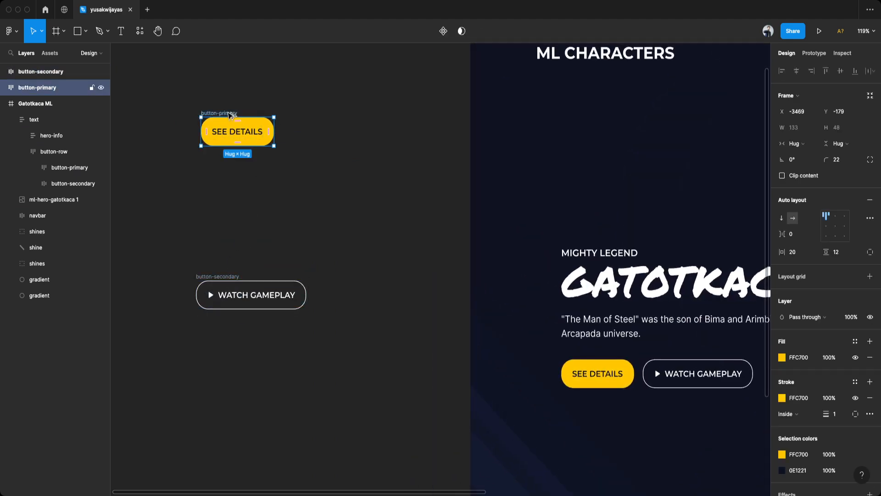
{"action": "left_click_drag", "start_coordinate": [231, 114], "coordinate": [224, 159]}
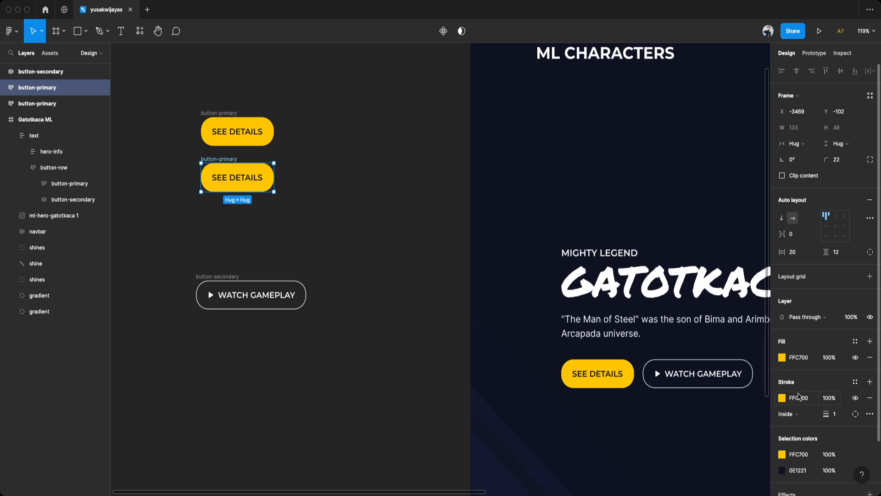
{"action": "left_click", "coordinate": [781, 359]}
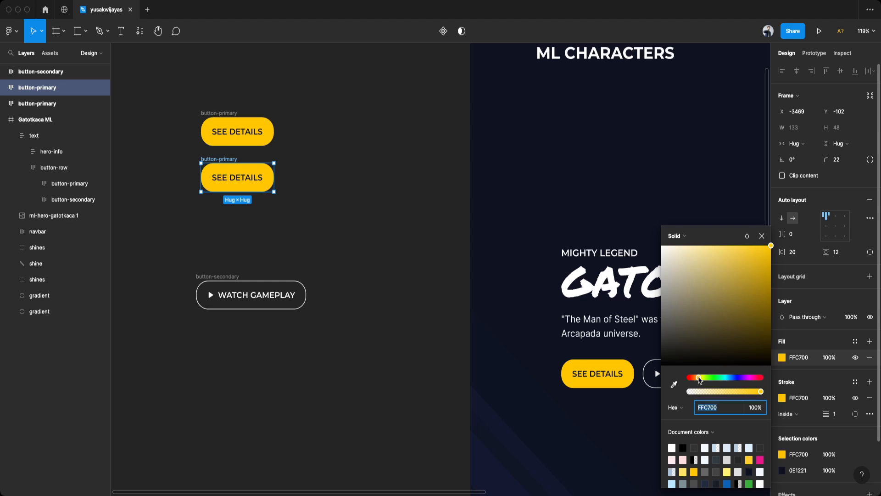
{"action": "left_click_drag", "start_coordinate": [699, 379], "coordinate": [698, 380]}
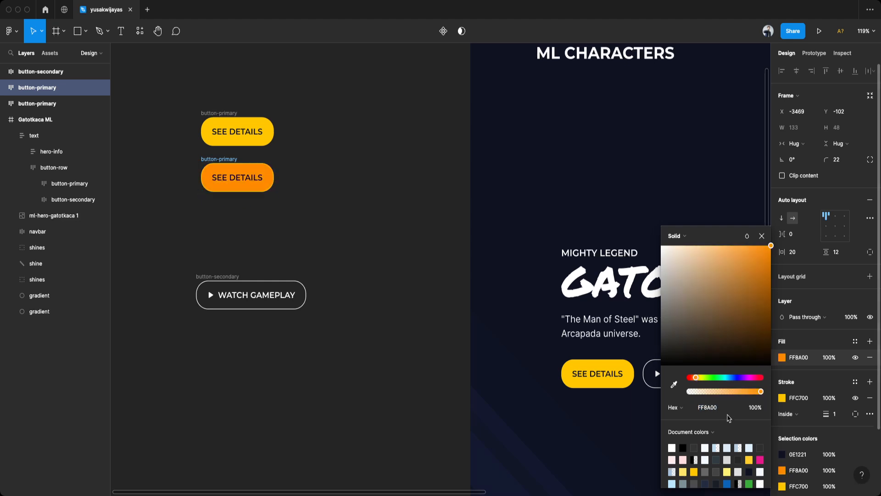
Reuse the orange button's fill colour FF8A00 for its stroke
{"action": "left_click", "coordinate": [726, 408]}
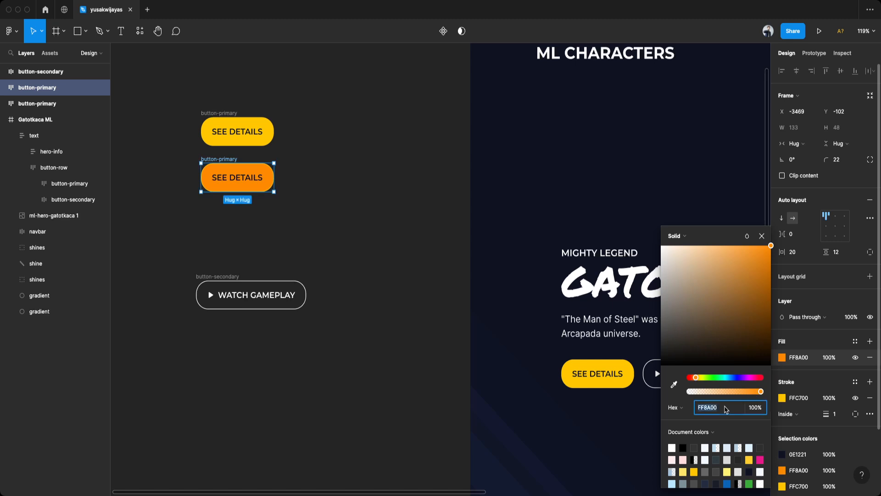
{"action": "key", "text": "ctrl+c"}
{"action": "left_click", "coordinate": [803, 398]}
{"action": "key", "text": "ctrl+v"}
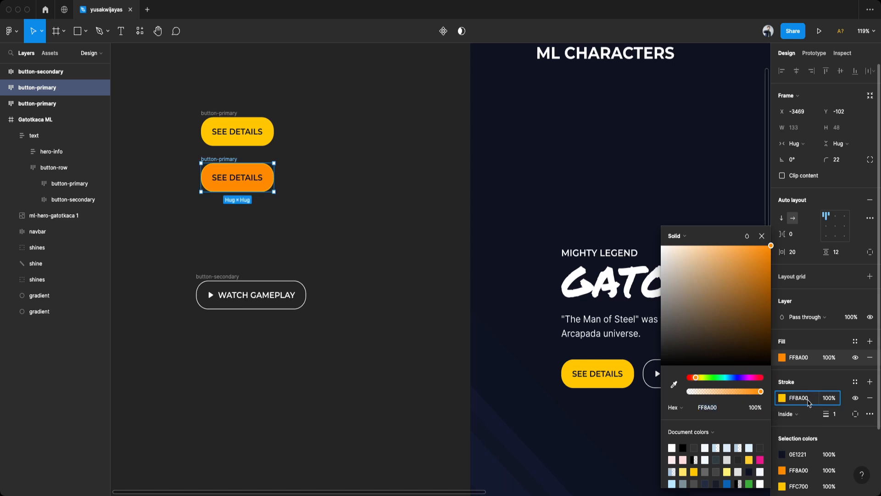
{"action": "left_click", "coordinate": [336, 233]}
Combine the yellow and orange primary buttons into a component set
{"action": "left_click_drag", "start_coordinate": [182, 94], "coordinate": [316, 229]}
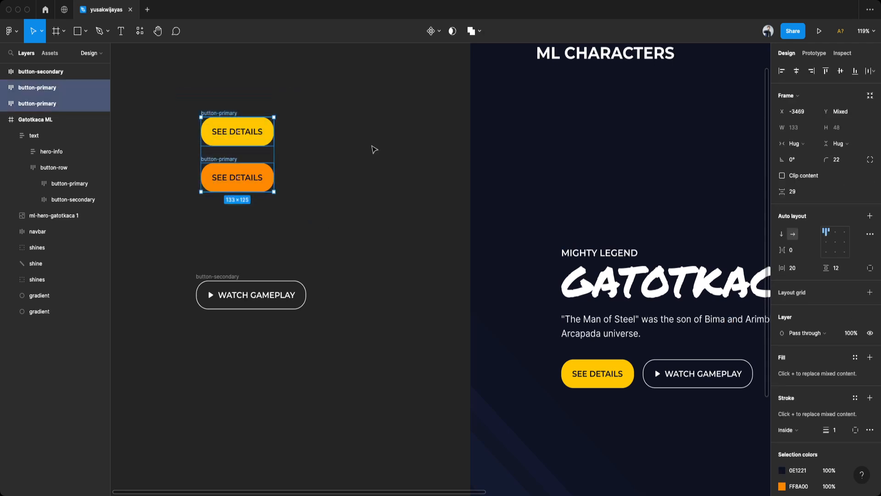
{"action": "left_click", "coordinate": [440, 33]}
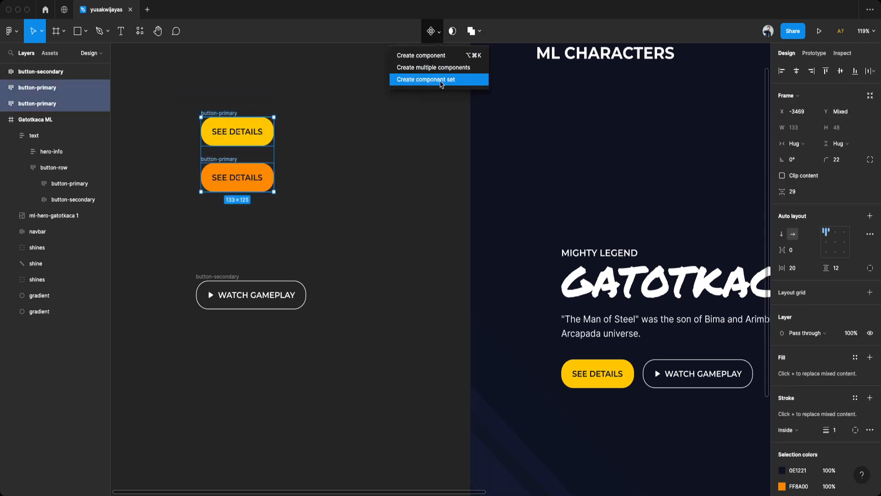
{"action": "left_click", "coordinate": [442, 83]}
{"action": "left_click", "coordinate": [234, 71]}
{"action": "scroll", "coordinate": [286, 104], "scroll_direction": "left", "scroll_amount": 3}
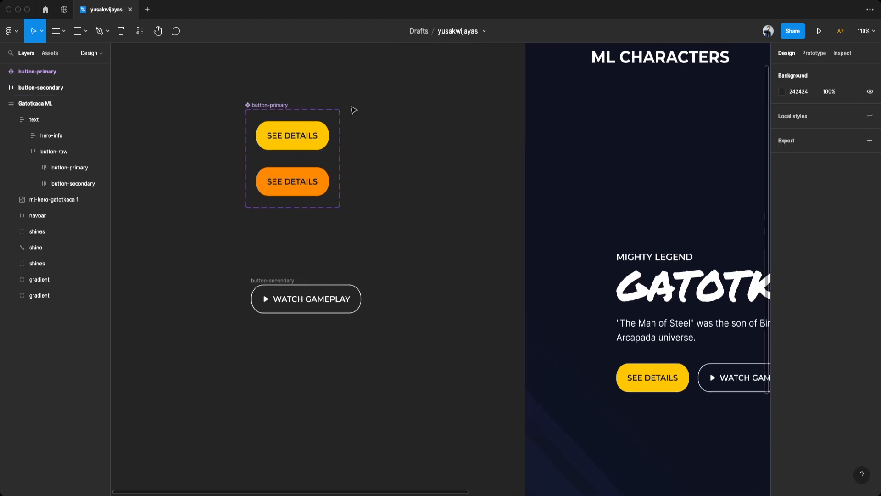
{"action": "scroll", "coordinate": [307, 134], "scroll_direction": "right", "scroll_amount": 2}
Rename the primary button set's variant property to State
{"action": "left_click", "coordinate": [242, 106]}
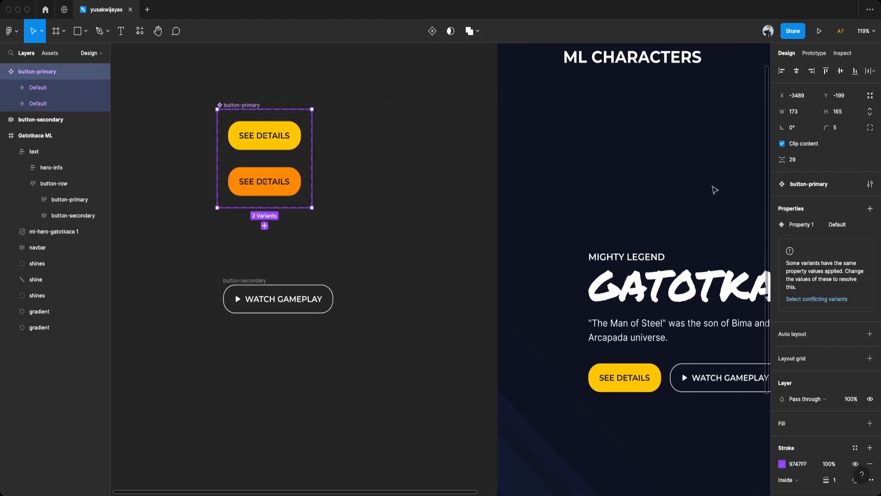
{"action": "double_click", "coordinate": [801, 225]}
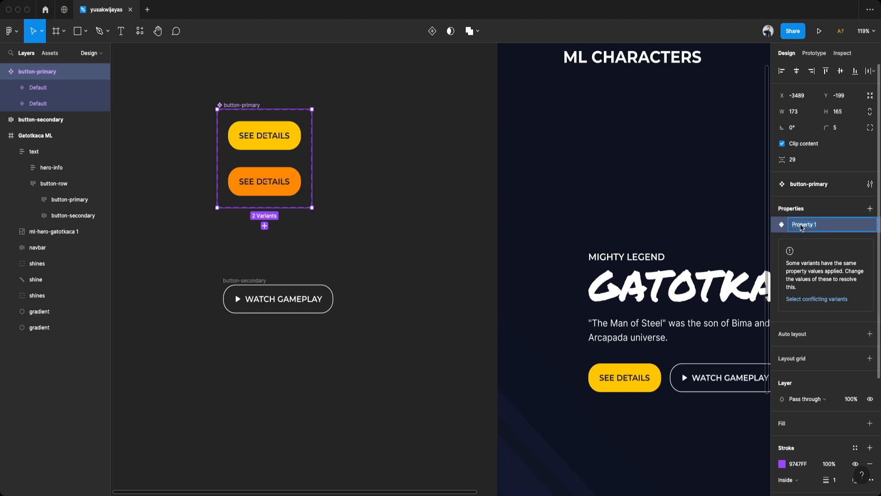
{"action": "type", "text": "State"}
{"action": "key", "text": "Return"}
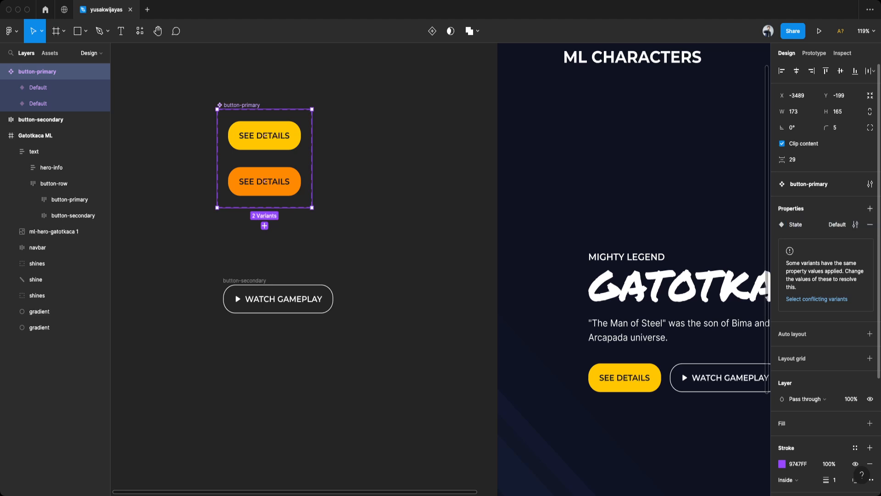
Set the orange variant's State value to Hover
{"action": "left_click", "coordinate": [296, 143]}
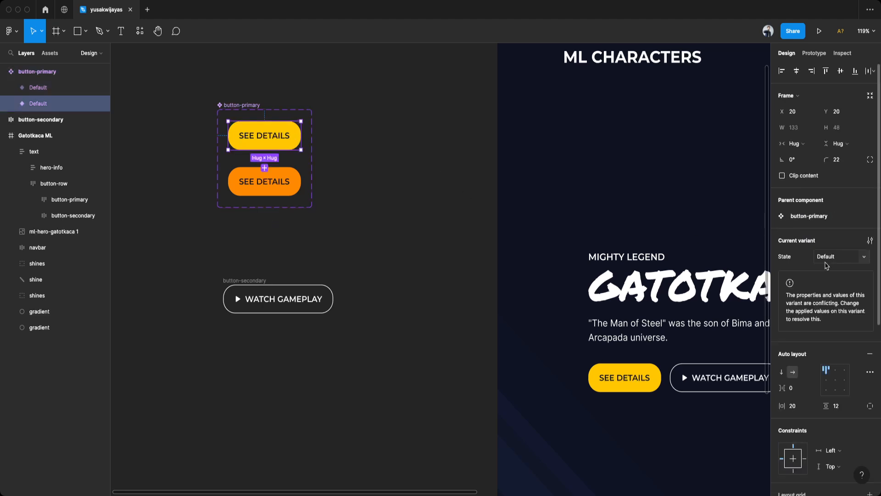
{"action": "left_click", "coordinate": [282, 185]}
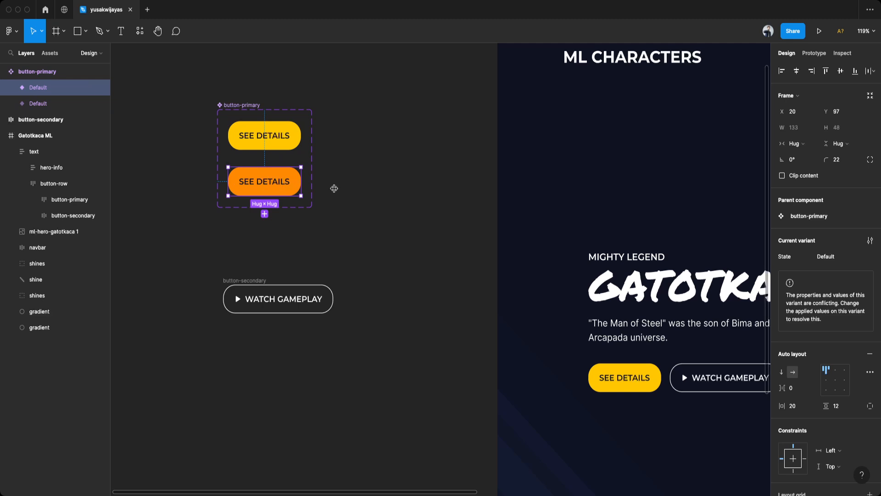
{"action": "left_click", "coordinate": [846, 260]}
{"action": "type", "text": "Hover"}
{"action": "key", "text": "Return"}
{"action": "left_click", "coordinate": [261, 93]}
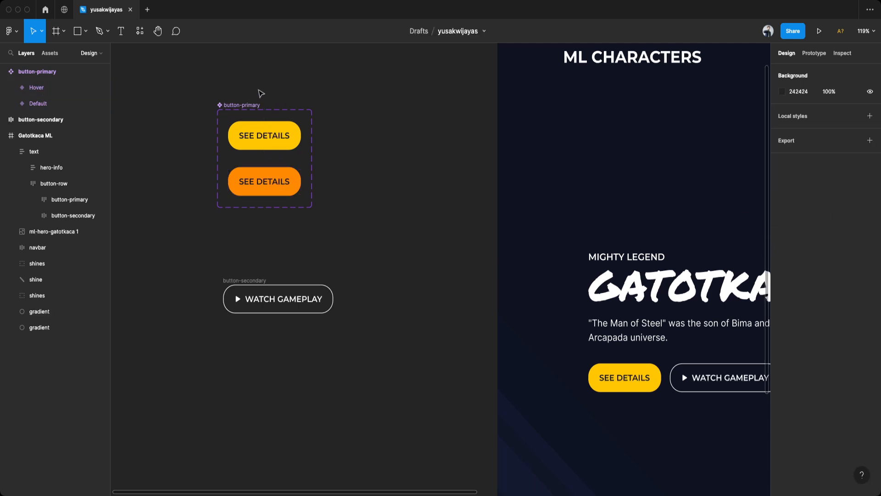
Connect the yellow Default variant to the Hover variant with a While hovering prototype interaction
{"action": "left_click", "coordinate": [243, 105]}
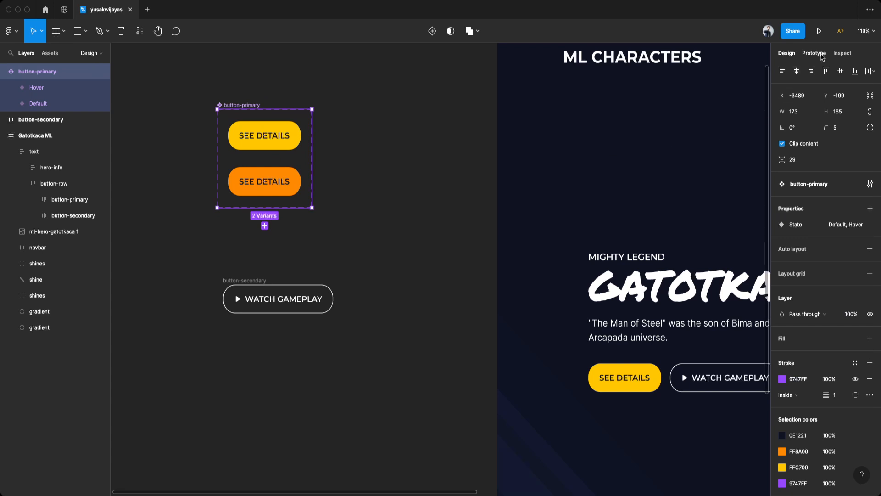
{"action": "left_click", "coordinate": [814, 53]}
{"action": "left_click", "coordinate": [287, 134]}
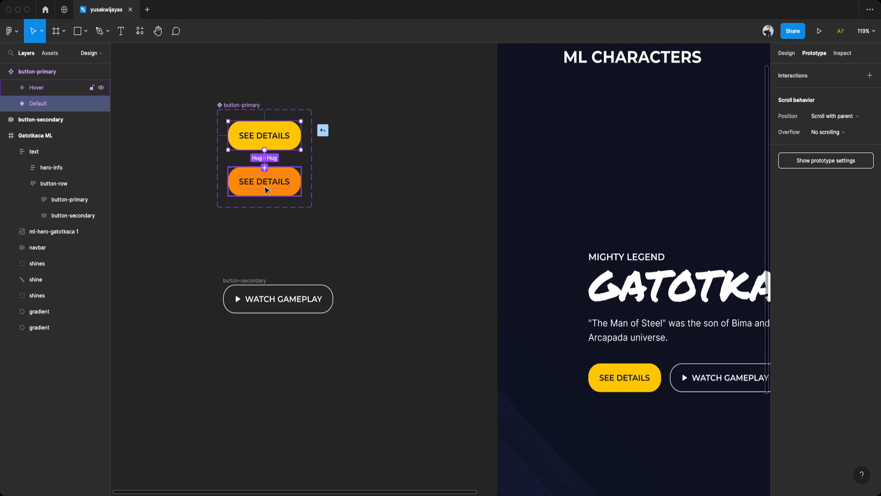
{"action": "left_click_drag", "start_coordinate": [266, 190], "coordinate": [266, 189]}
{"action": "left_click", "coordinate": [698, 116]}
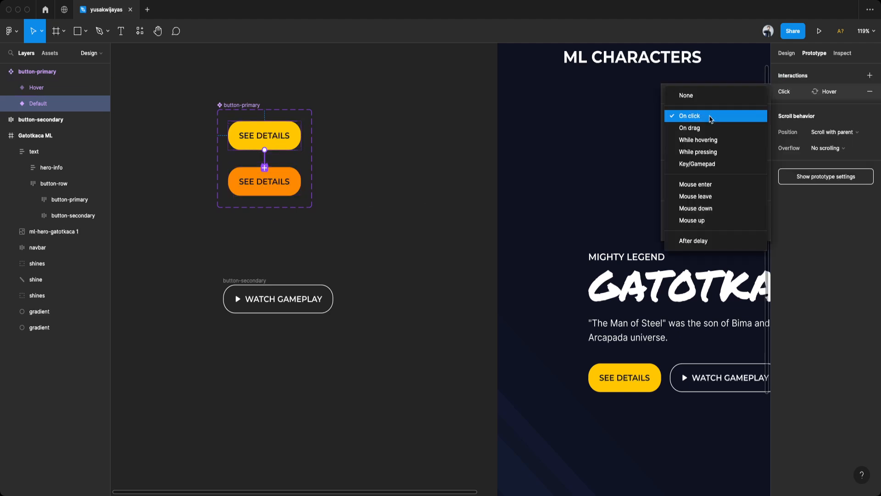
{"action": "left_click", "coordinate": [699, 140]}
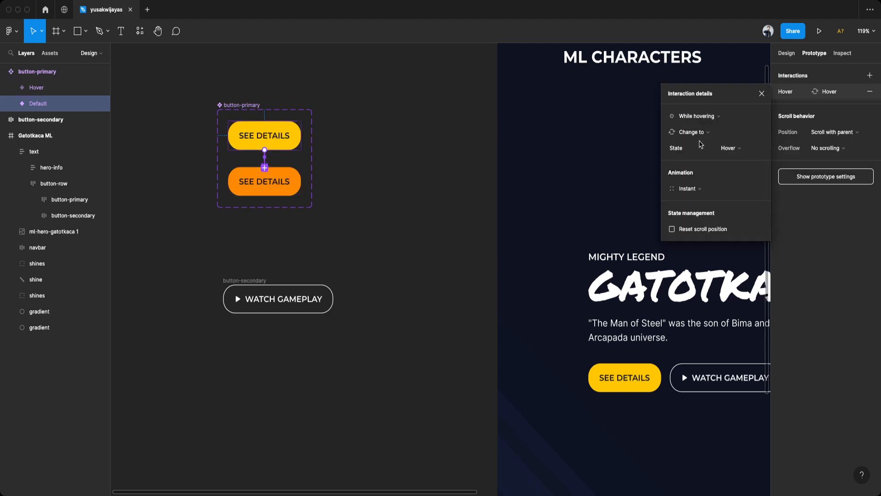
Set the hover interaction's animation to Smart animate and return to the design settings
{"action": "left_click", "coordinate": [702, 193]}
{"action": "left_click", "coordinate": [704, 210]}
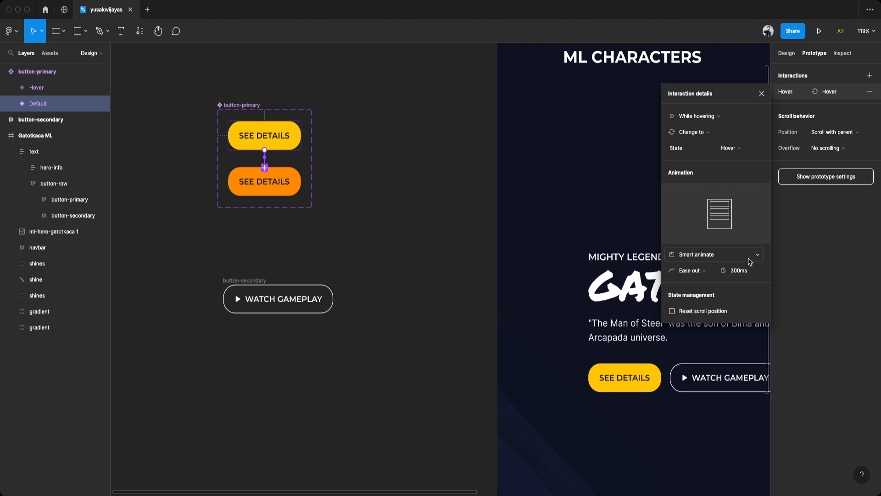
{"action": "left_click", "coordinate": [762, 93]}
{"action": "left_click", "coordinate": [786, 53]}
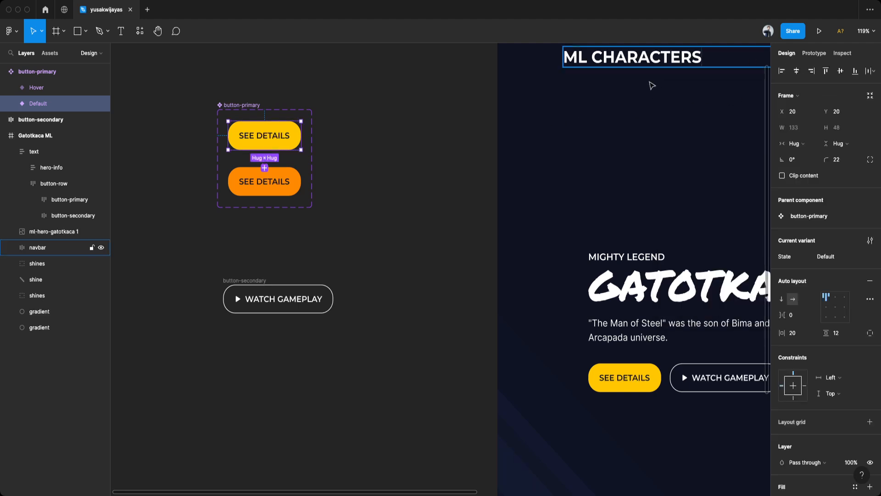
Align the standalone secondary button with the left edge of the primary button component set
{"action": "left_click", "coordinate": [381, 211]}
{"action": "scroll", "coordinate": [320, 201], "scroll_direction": "down", "scroll_amount": 2}
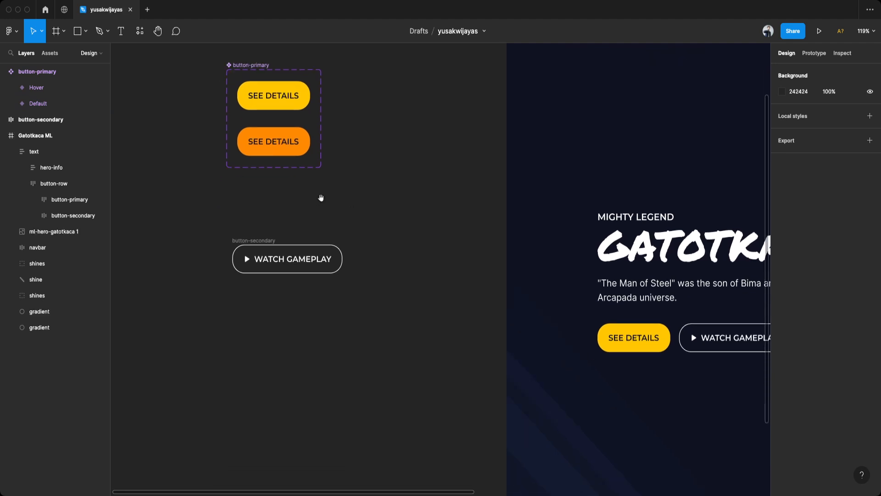
{"action": "scroll", "coordinate": [319, 199], "scroll_direction": "left", "scroll_amount": 2}
{"action": "scroll", "coordinate": [318, 198], "scroll_direction": "down", "scroll_amount": 1}
{"action": "left_click", "coordinate": [296, 221]}
{"action": "left_click_drag", "start_coordinate": [291, 215], "coordinate": [288, 215]}
{"action": "left_click", "coordinate": [320, 201]}
Duplicate the secondary button directly below the original and add an FFFFFF fill to the copy
{"action": "left_click", "coordinate": [284, 214]}
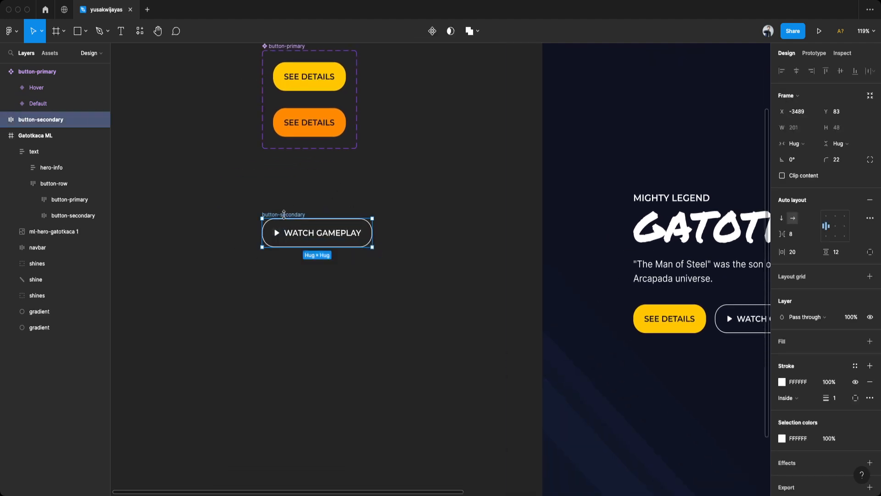
{"action": "left_click_drag", "start_coordinate": [285, 214], "coordinate": [285, 257]}
{"action": "left_click", "coordinate": [413, 253]}
{"action": "left_click_drag", "start_coordinate": [414, 252], "coordinate": [345, 261]}
{"action": "left_click", "coordinate": [224, 268]}
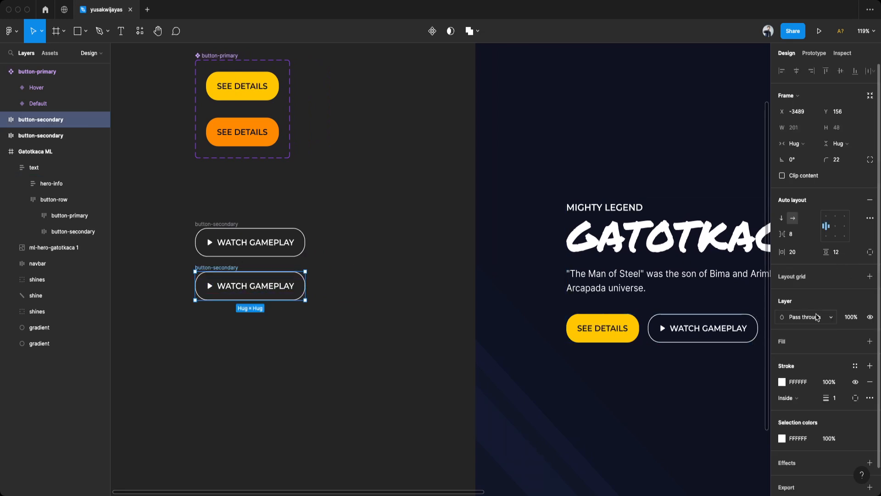
{"action": "scroll", "coordinate": [821, 316], "scroll_direction": "down", "scroll_amount": 1}
{"action": "left_click", "coordinate": [869, 337]}
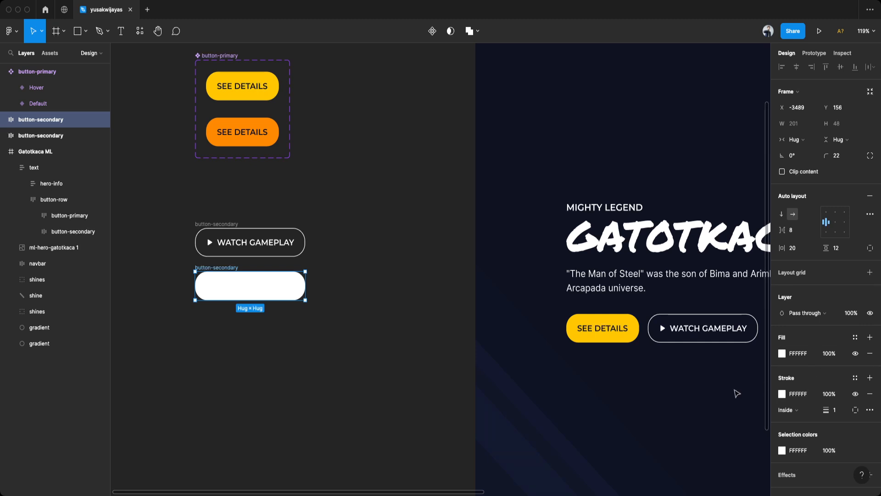
Recolour the white button's WATCH GAMEPLAY text to 0E1221 by sampling the orange button's label
{"action": "left_click", "coordinate": [247, 285]}
{"action": "left_click", "coordinate": [782, 333]}
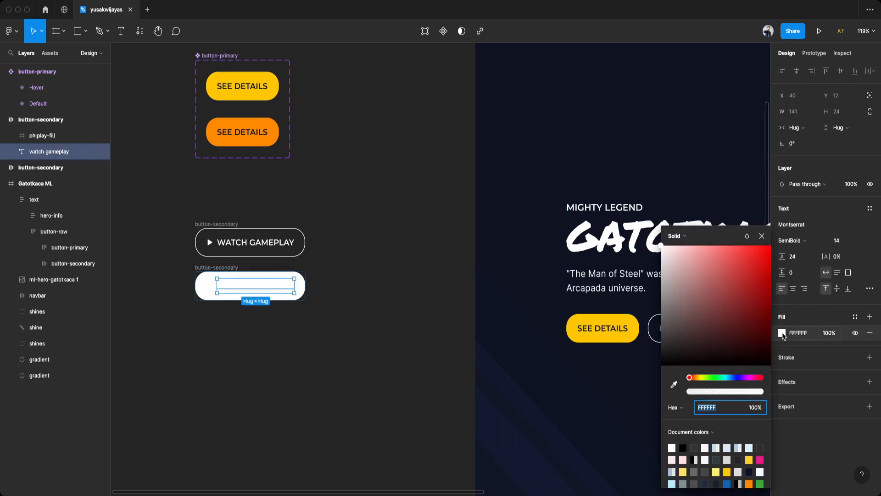
{"action": "left_click", "coordinate": [677, 386]}
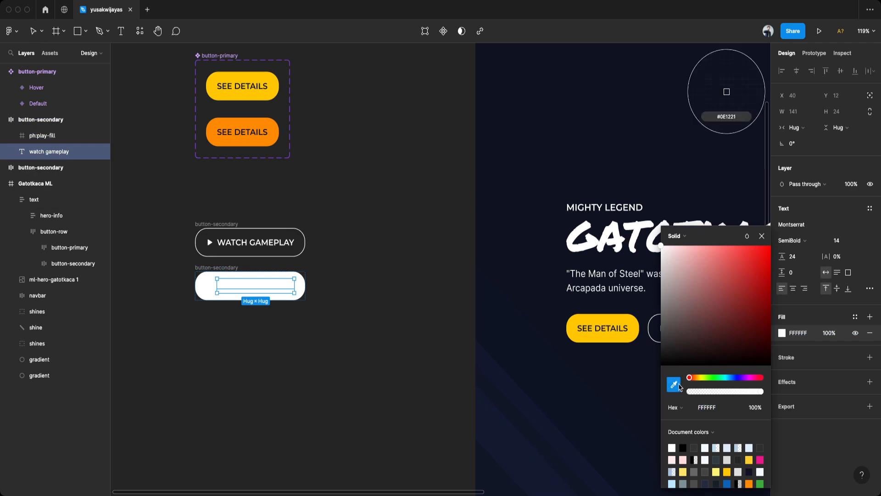
{"action": "scroll", "coordinate": [259, 129], "scroll_direction": "up", "scroll_amount": 10}
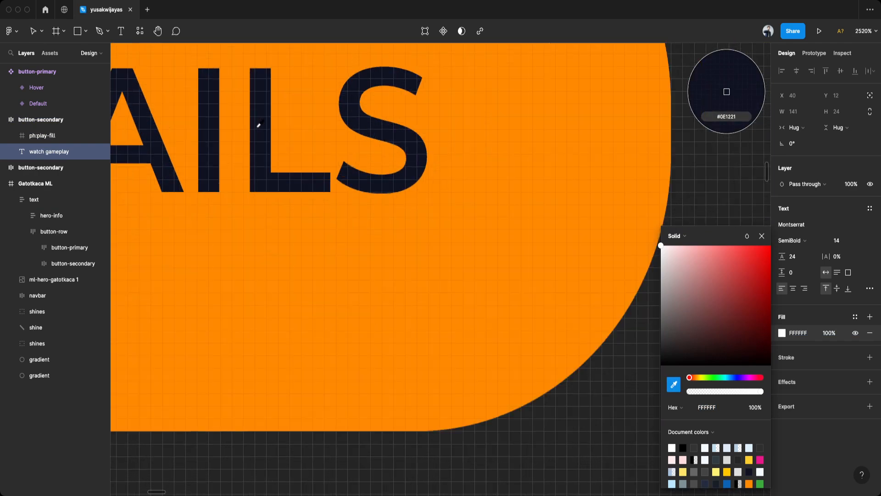
{"action": "left_click", "coordinate": [259, 127]}
{"action": "scroll", "coordinate": [260, 133], "scroll_direction": "down", "scroll_amount": 10}
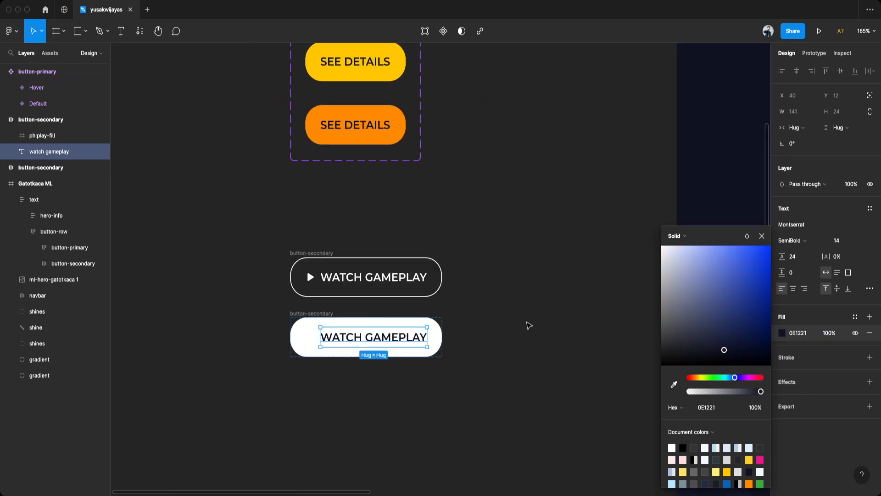
Recolour the white secondary button's play icon to 0E1221 by sampling the orange button's label
{"action": "left_click", "coordinate": [310, 341]}
{"action": "left_click", "coordinate": [782, 370]}
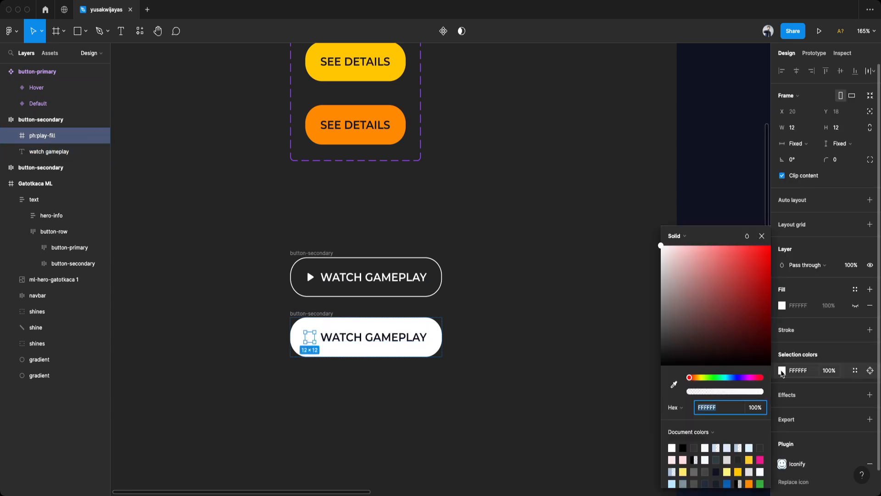
{"action": "left_click", "coordinate": [673, 384]}
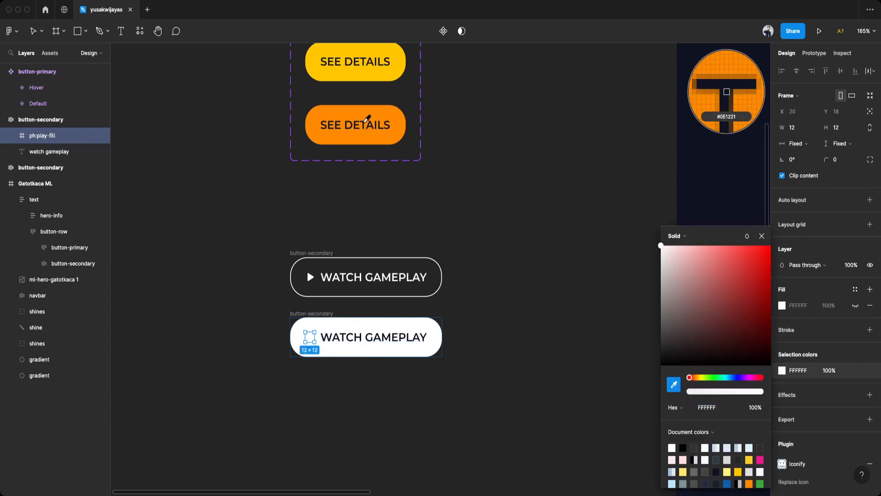
{"action": "left_click", "coordinate": [365, 122]}
{"action": "left_click", "coordinate": [459, 244]}
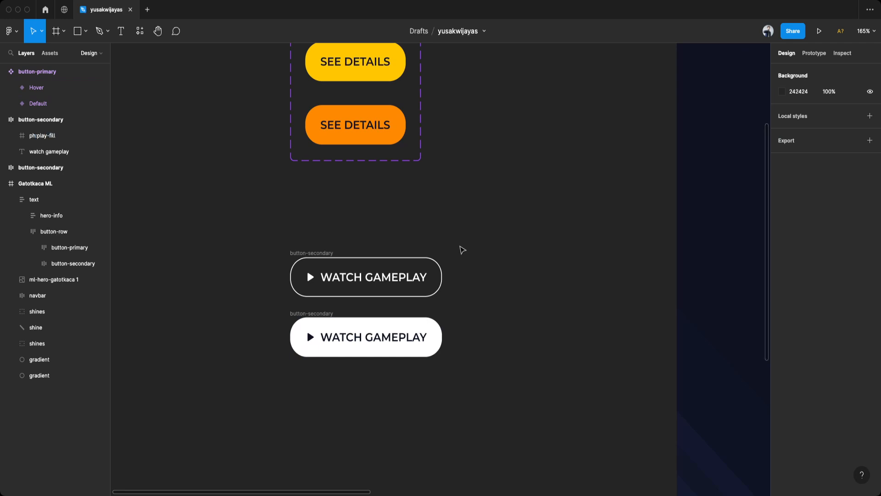
Combine the two WATCH GAMEPLAY buttons into a component set and rename its variant property State
{"action": "left_click_drag", "start_coordinate": [237, 226], "coordinate": [513, 379]}
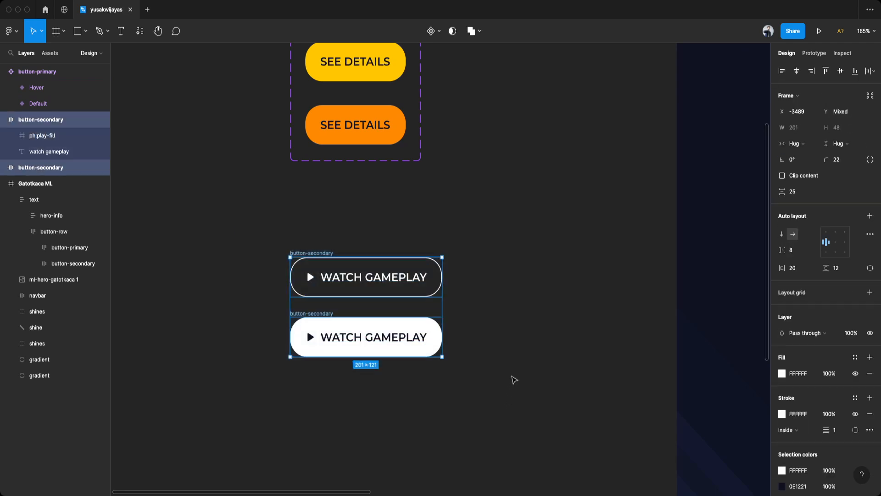
{"action": "left_click", "coordinate": [440, 32]}
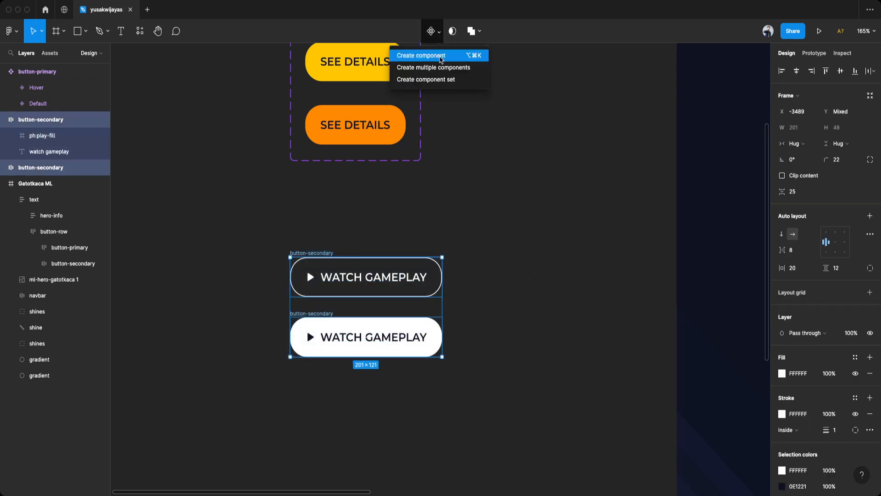
{"action": "left_click", "coordinate": [442, 82]}
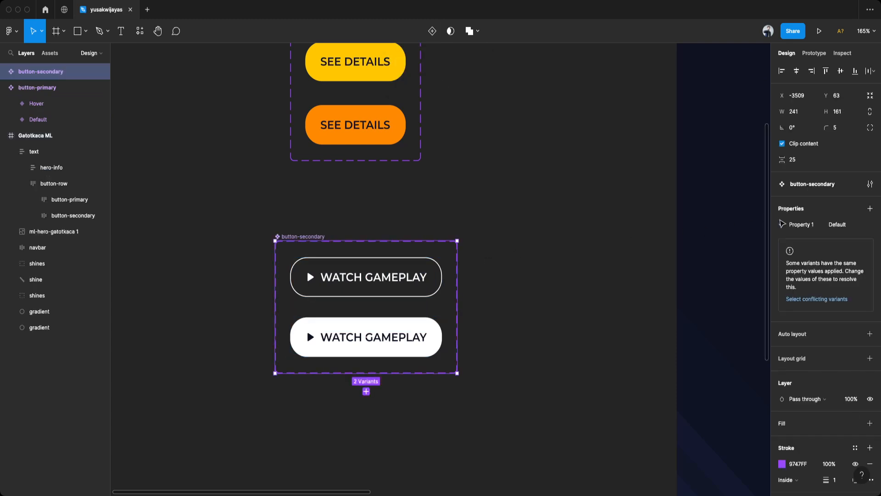
{"action": "double_click", "coordinate": [802, 224]}
{"action": "type", "text": "St"}
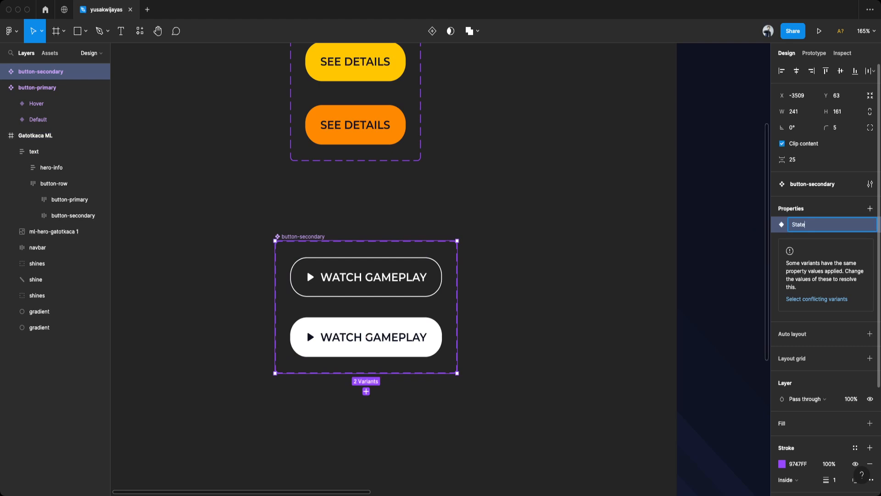
{"action": "type", "text": "ate"}
{"action": "key", "text": "Return"}
Set the white WATCH GAMEPLAY variant's State value to Hover
{"action": "left_click", "coordinate": [372, 279]}
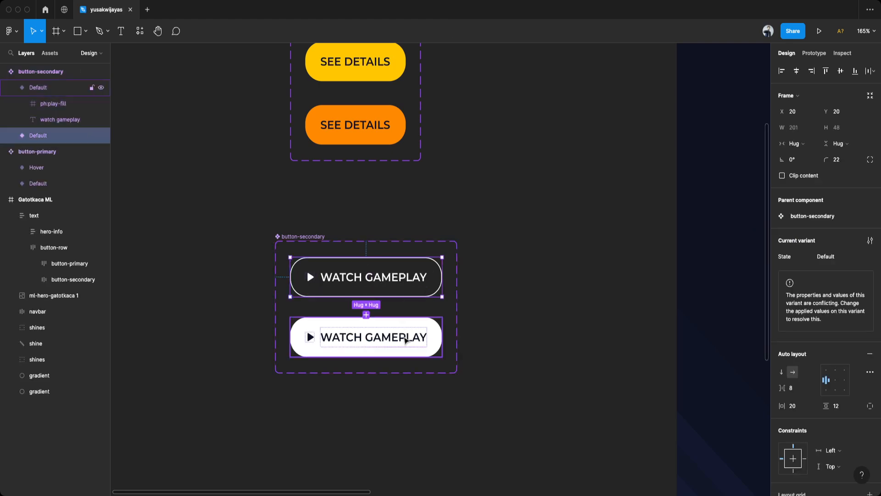
{"action": "left_click", "coordinate": [406, 340]}
{"action": "left_click", "coordinate": [853, 254]}
{"action": "type", "text": "Hover"}
{"action": "key", "text": "Return"}
{"action": "left_click", "coordinate": [438, 225]}
Add a prototype interaction from the secondary button's Default variant to its Hover variant, triggered While hovering
{"action": "left_click_drag", "start_coordinate": [428, 224], "coordinate": [372, 216]}
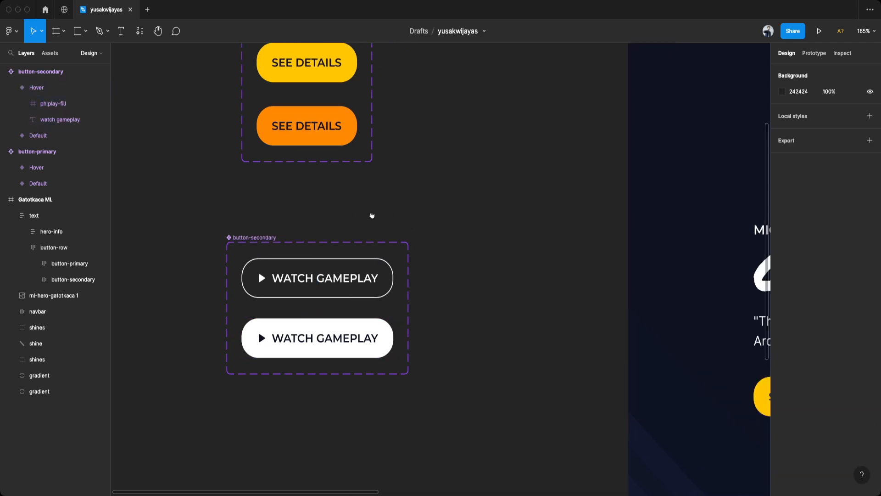
{"action": "left_click", "coordinate": [823, 55]}
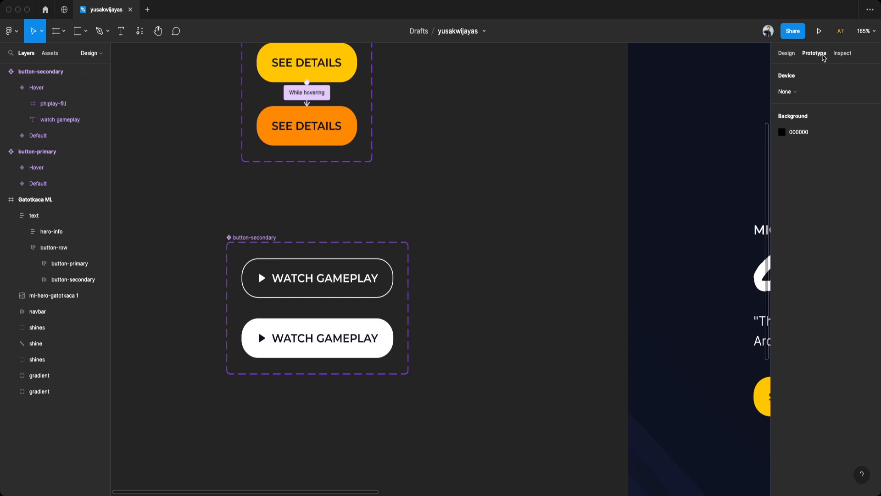
{"action": "left_click", "coordinate": [263, 242]}
{"action": "left_click", "coordinate": [296, 279]}
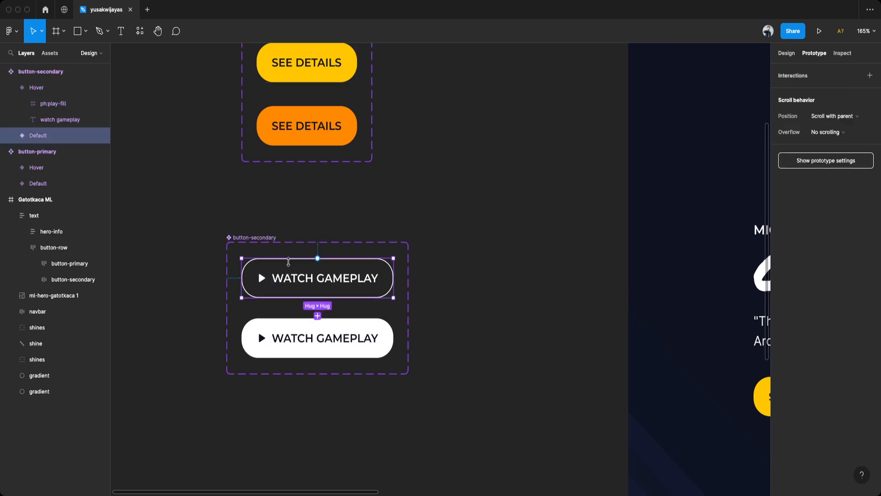
{"action": "left_click_drag", "start_coordinate": [318, 298], "coordinate": [314, 339]}
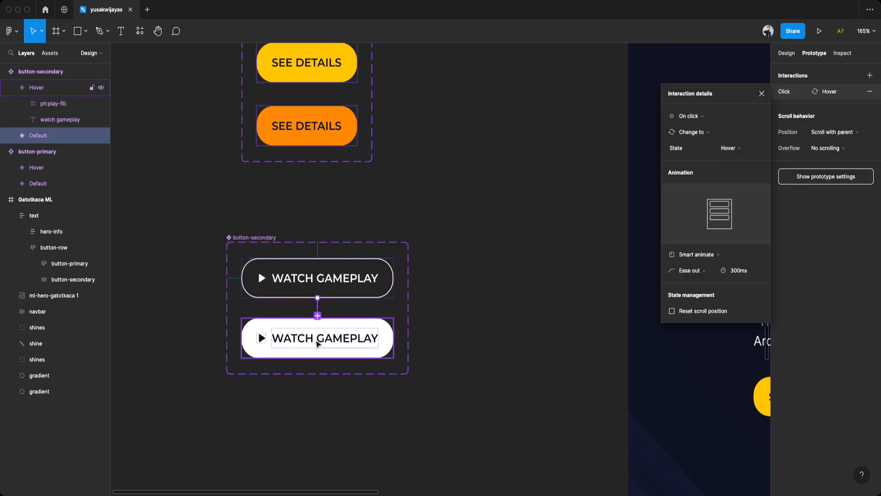
{"action": "left_click", "coordinate": [714, 120]}
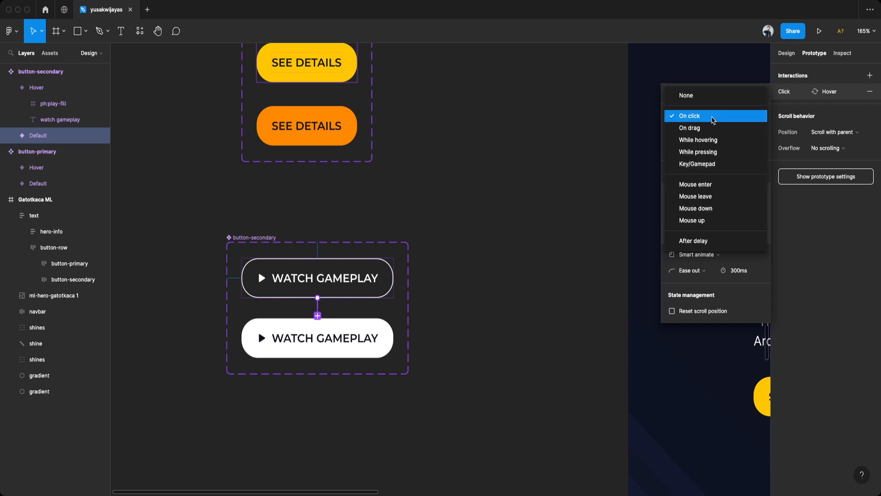
{"action": "left_click", "coordinate": [707, 140]}
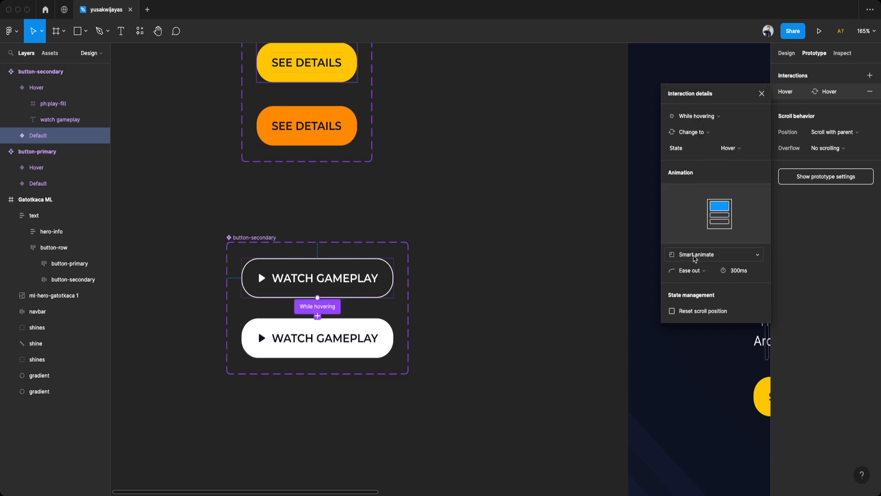
{"action": "left_click", "coordinate": [761, 93]}
{"action": "left_click", "coordinate": [440, 169]}
Align the button-primary component set with the left edge of the button-secondary component set
{"action": "scroll", "coordinate": [353, 172], "scroll_direction": "down", "scroll_amount": 3}
{"action": "scroll", "coordinate": [353, 172], "scroll_direction": "up", "scroll_amount": 2}
{"action": "scroll", "coordinate": [354, 172], "scroll_direction": "right", "scroll_amount": 3}
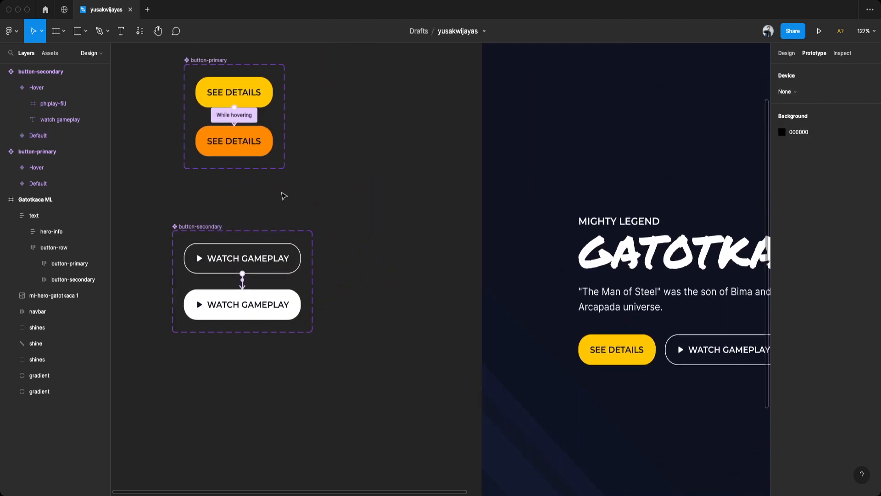
{"action": "scroll", "coordinate": [223, 86], "scroll_direction": "up", "scroll_amount": 2}
{"action": "scroll", "coordinate": [223, 86], "scroll_direction": "left", "scroll_amount": 1}
{"action": "left_click_drag", "start_coordinate": [223, 86], "coordinate": [212, 87]}
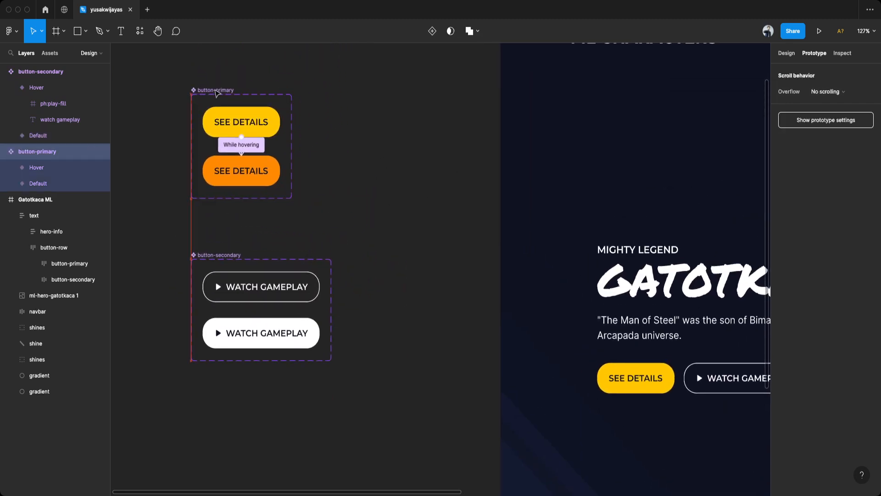
{"action": "left_click", "coordinate": [331, 170]}
Return to the design settings and replace the hero's SEE DETAILS button with a copy of the primary Default variant
{"action": "scroll", "coordinate": [307, 203], "scroll_direction": "down", "scroll_amount": 5}
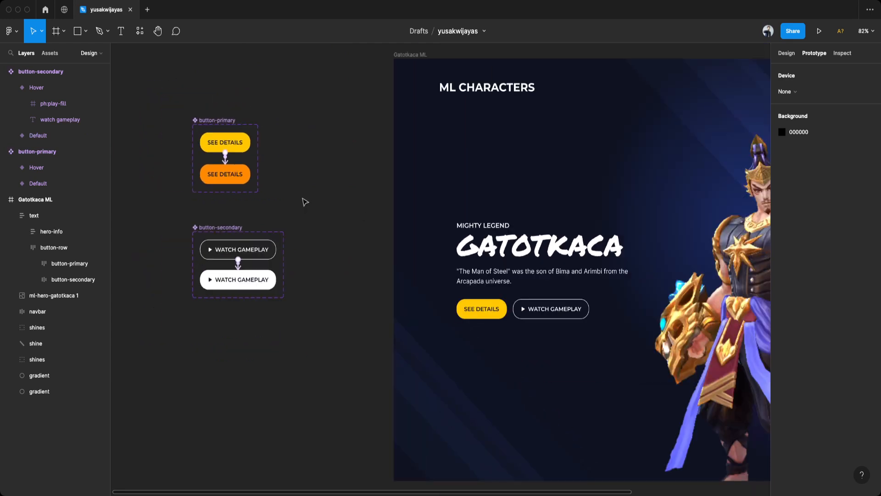
{"action": "left_click", "coordinate": [786, 54]}
{"action": "scroll", "coordinate": [376, 206], "scroll_direction": "right", "scroll_amount": 3}
{"action": "scroll", "coordinate": [376, 206], "scroll_direction": "down", "scroll_amount": 1}
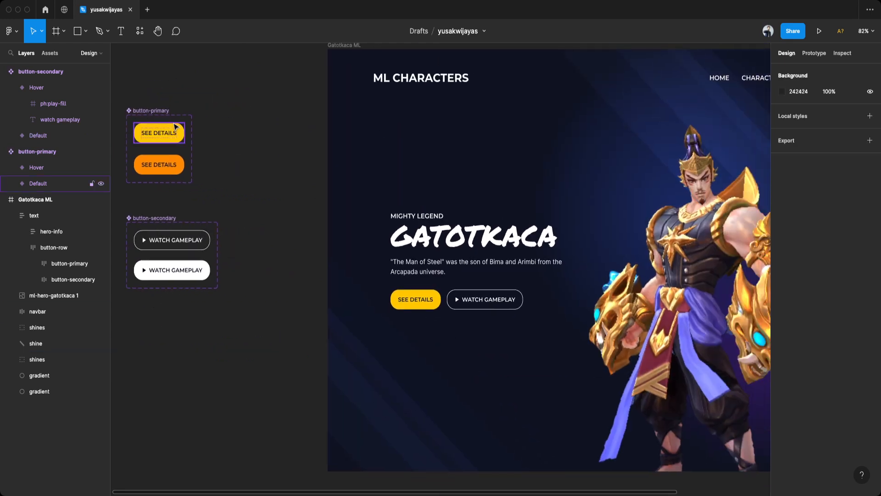
{"action": "left_click", "coordinate": [173, 130]}
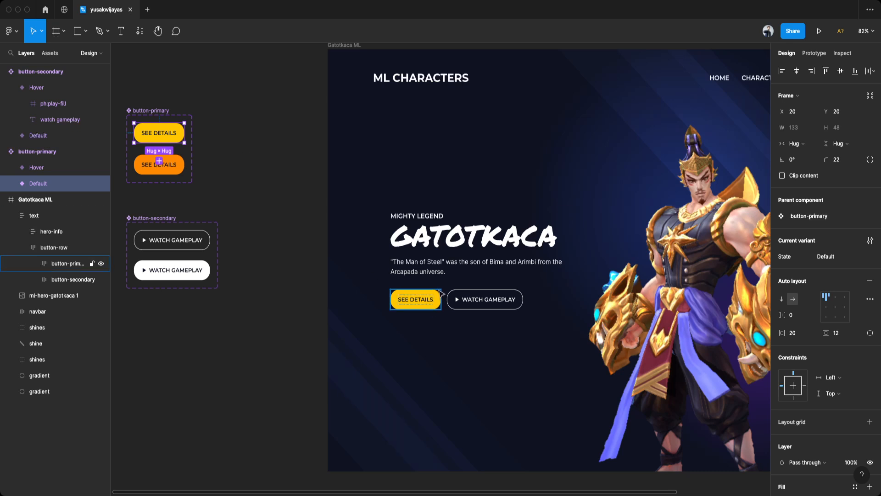
{"action": "left_click", "coordinate": [439, 295]}
{"action": "right_click", "coordinate": [434, 298]}
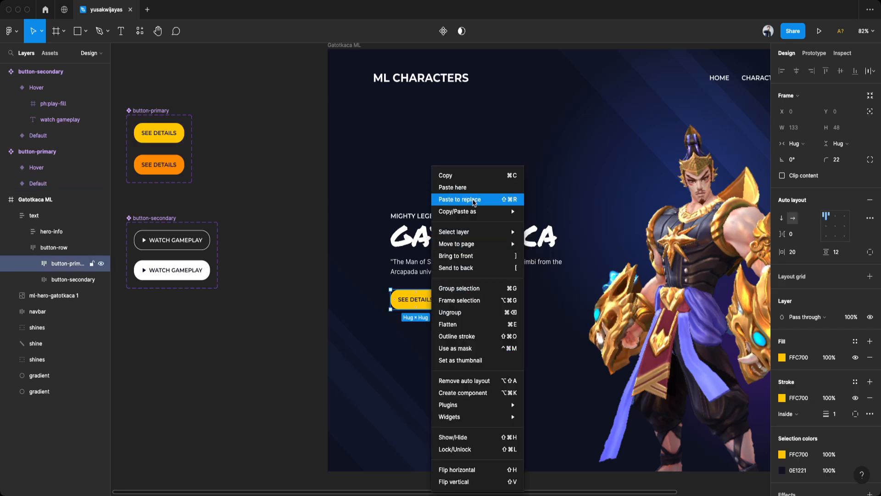
{"action": "left_click", "coordinate": [473, 201]}
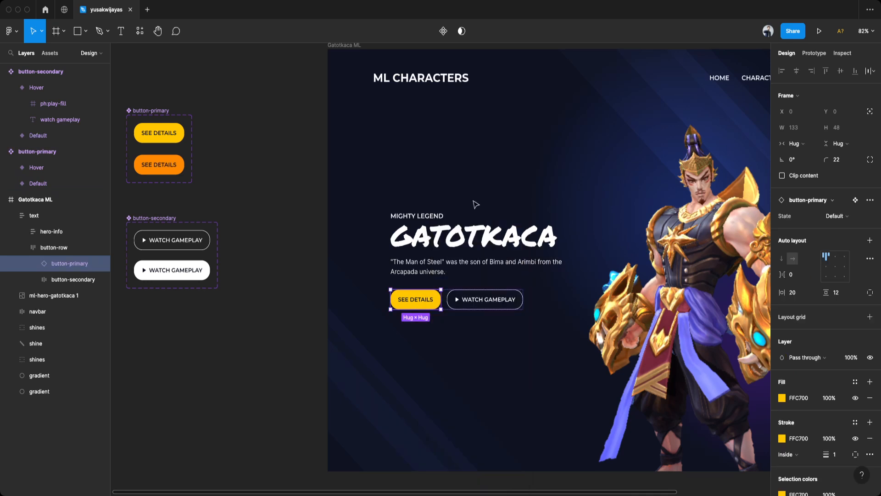
Replace the hero's WATCH GAMEPLAY button with a copy of the secondary Default variant
{"action": "left_click", "coordinate": [183, 244]}
{"action": "left_click", "coordinate": [422, 302]}
{"action": "left_click", "coordinate": [488, 303]}
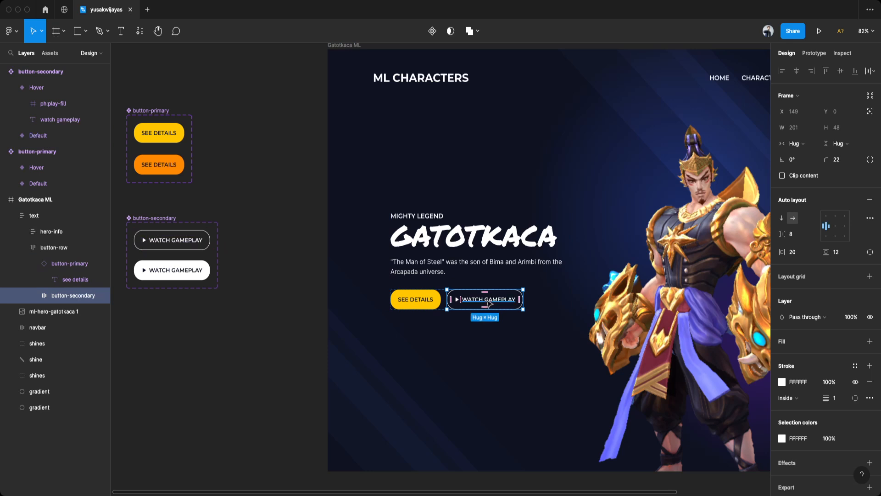
{"action": "key", "text": "shift+super+r"}
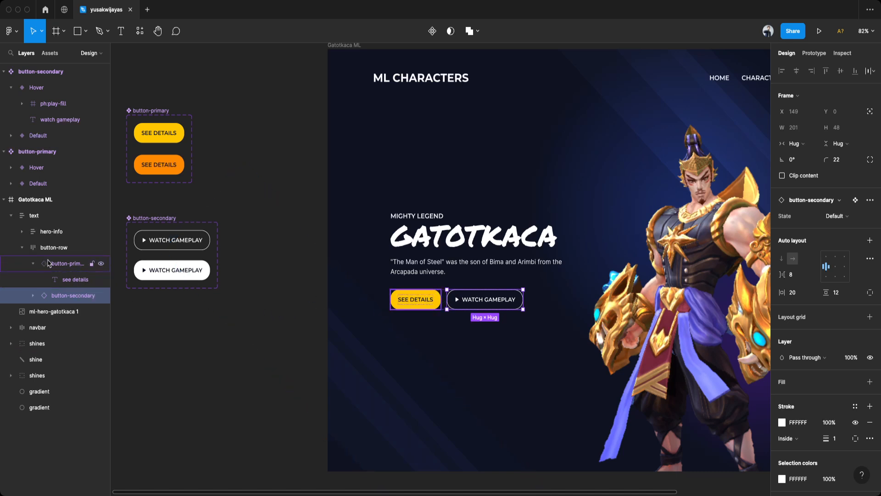
{"action": "left_click", "coordinate": [34, 263]}
{"action": "left_click", "coordinate": [286, 332]}
Copy the Gatotkaca ML frame's navbar and paste it onto the empty canvas above the button component sets
{"action": "left_click_drag", "start_coordinate": [488, 305], "coordinate": [465, 303]}
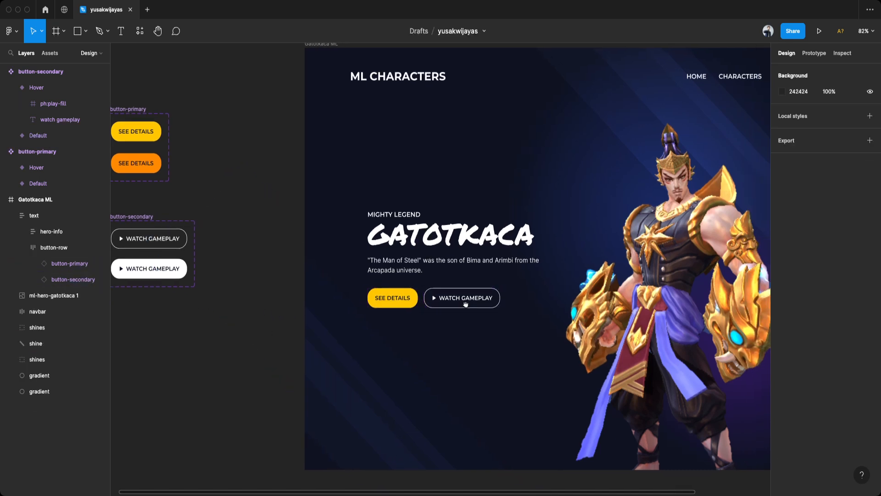
{"action": "scroll", "coordinate": [230, 305], "scroll_direction": "down", "scroll_amount": 5}
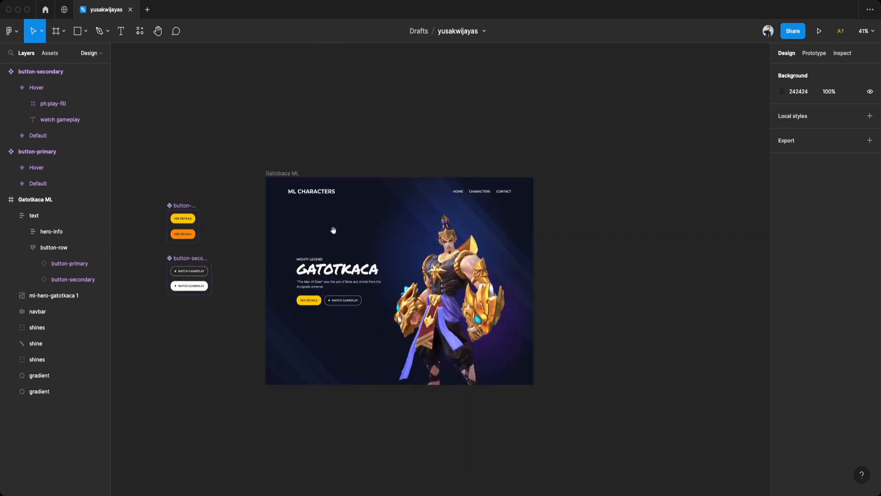
{"action": "left_click_drag", "start_coordinate": [338, 226], "coordinate": [301, 204]}
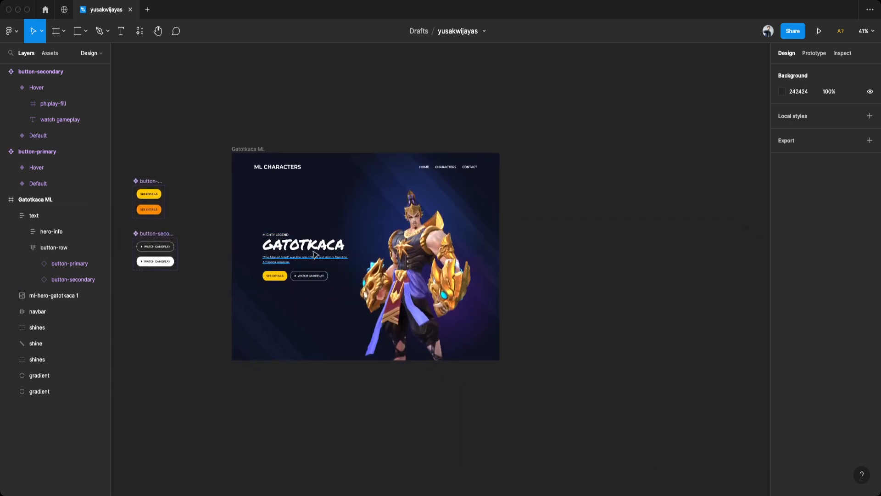
{"action": "scroll", "coordinate": [315, 213], "scroll_direction": "up", "scroll_amount": 4}
{"action": "left_click_drag", "start_coordinate": [336, 240], "coordinate": [402, 232]}
{"action": "left_click", "coordinate": [326, 141]}
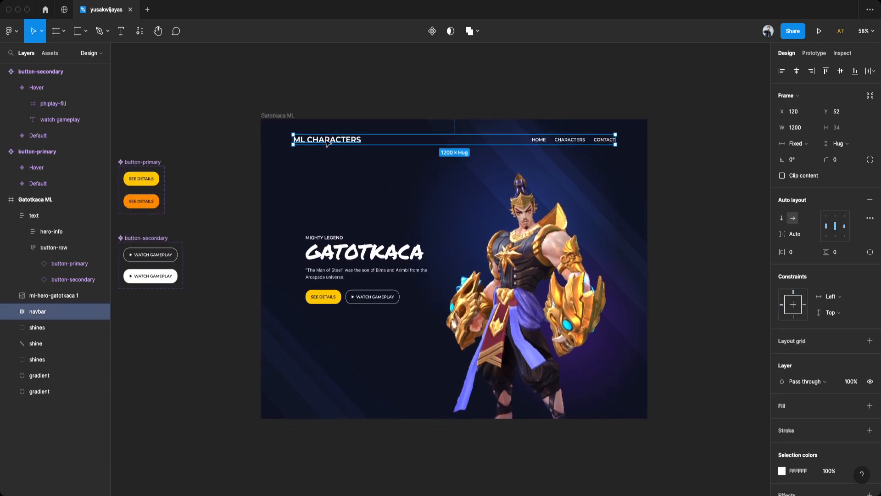
{"action": "scroll", "coordinate": [295, 191], "scroll_direction": "left", "scroll_amount": 5}
{"action": "scroll", "coordinate": [295, 191], "scroll_direction": "up", "scroll_amount": 2}
{"action": "right_click", "coordinate": [262, 84]}
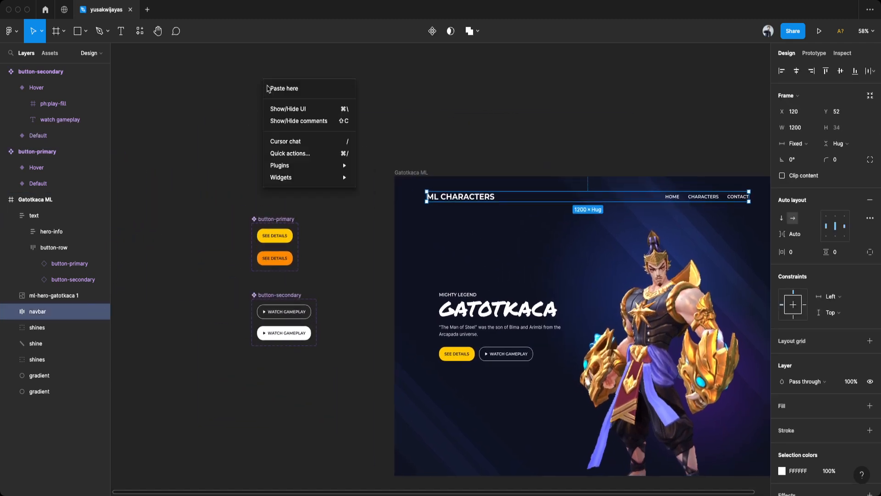
{"action": "left_click", "coordinate": [280, 88]}
{"action": "left_click", "coordinate": [343, 141]}
Copy the HOME link text out of the pasted navbar and place it on the canvas below the ML CHARACTERS title
{"action": "scroll", "coordinate": [350, 144], "scroll_direction": "up", "scroll_amount": 2}
{"action": "scroll", "coordinate": [477, 149], "scroll_direction": "up", "scroll_amount": 2}
{"action": "scroll", "coordinate": [477, 149], "scroll_direction": "up", "scroll_amount": 1}
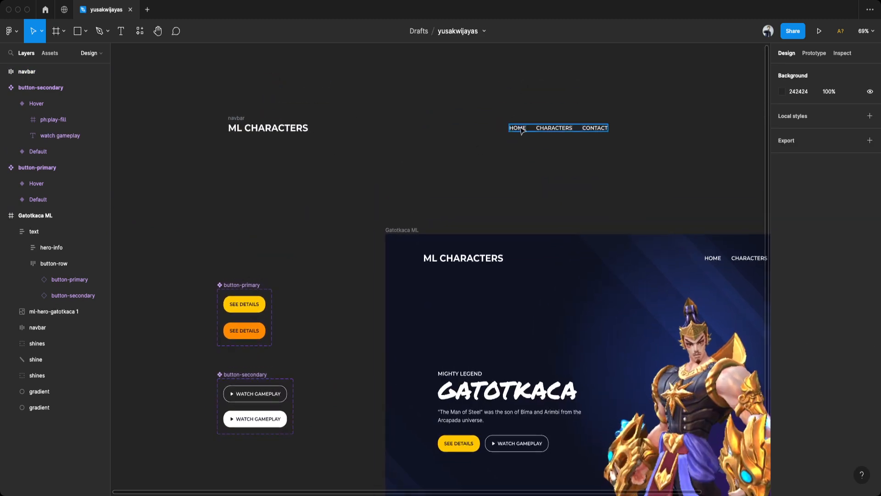
{"action": "scroll", "coordinate": [597, 137], "scroll_direction": "left", "scroll_amount": 4}
{"action": "double_click", "coordinate": [610, 124]}
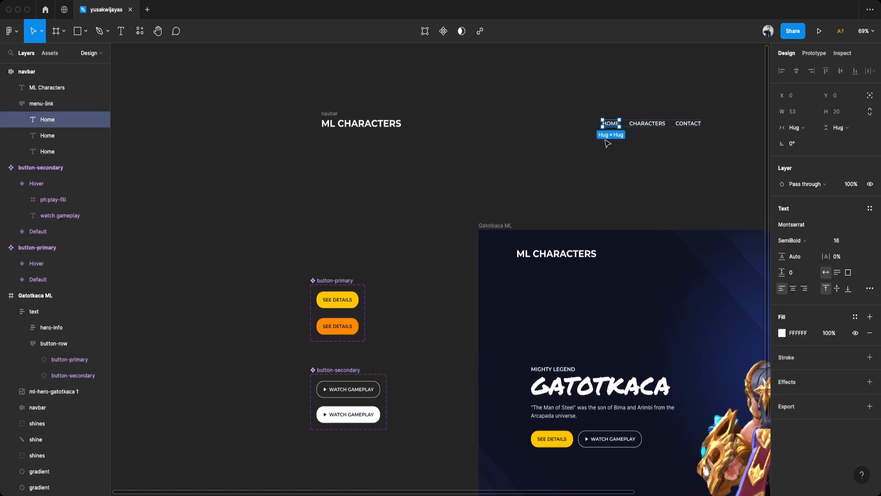
{"action": "key", "text": "ctrl+c"}
{"action": "left_click", "coordinate": [321, 159]}
{"action": "right_click", "coordinate": [322, 159]}
{"action": "left_click", "coordinate": [348, 167]}
{"action": "left_click", "coordinate": [391, 174]}
{"action": "scroll", "coordinate": [335, 169], "scroll_direction": "up", "scroll_amount": 2}
{"action": "left_click", "coordinate": [335, 167]}
{"action": "left_click_drag", "start_coordinate": [399, 175], "coordinate": [365, 177]}
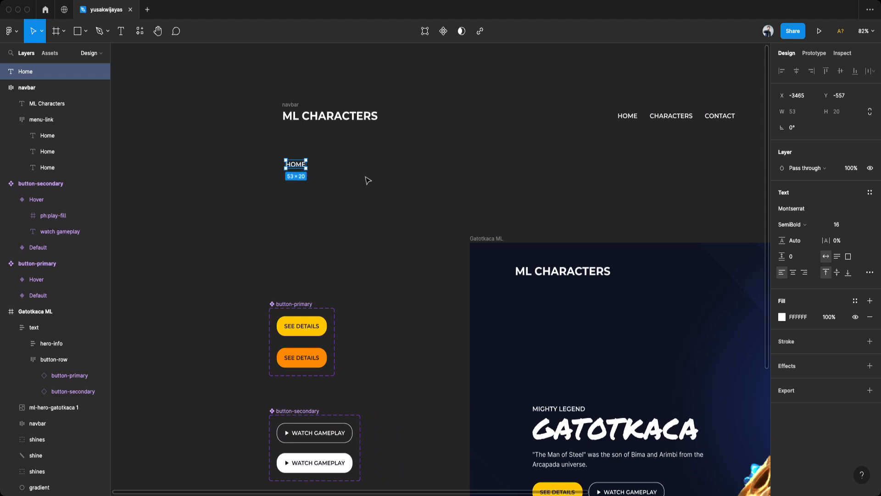
Wrap the standalone HOME text in an auto layout frame and rename the frame link
{"action": "key", "text": "shift+a"}
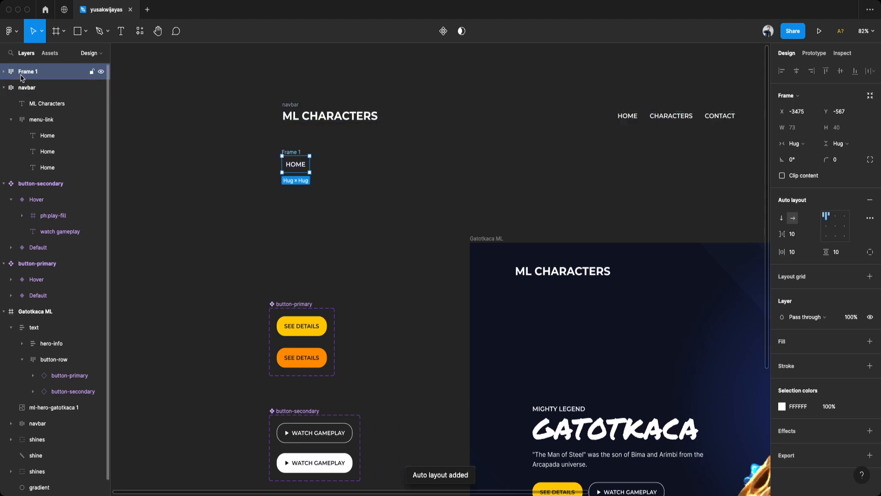
{"action": "key", "text": "super+r"}
{"action": "type", "text": "unk"}
{"action": "key", "text": "Return"}
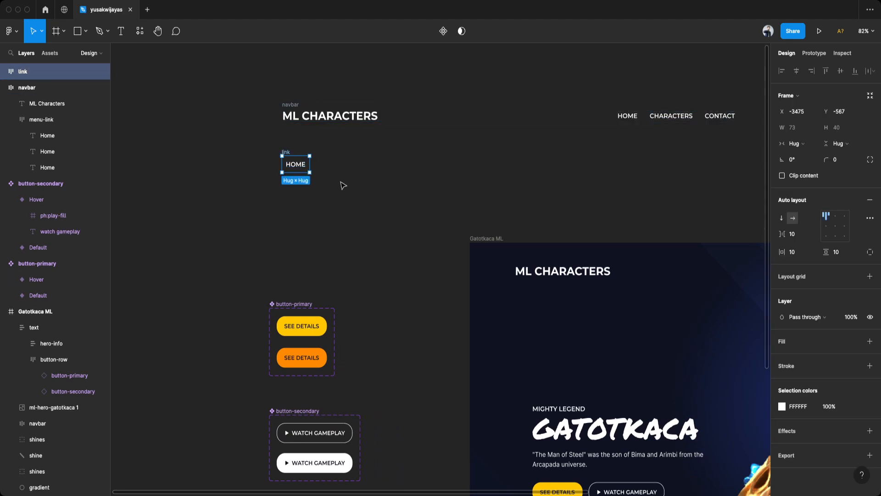
Set the link frame's item gap to 0, horizontal padding to 0 and vertical padding to 8
{"action": "left_click", "coordinate": [804, 235]}
{"action": "type", "text": "0"}
{"action": "key", "text": "Tab"}
{"action": "key", "text": "Tab"}
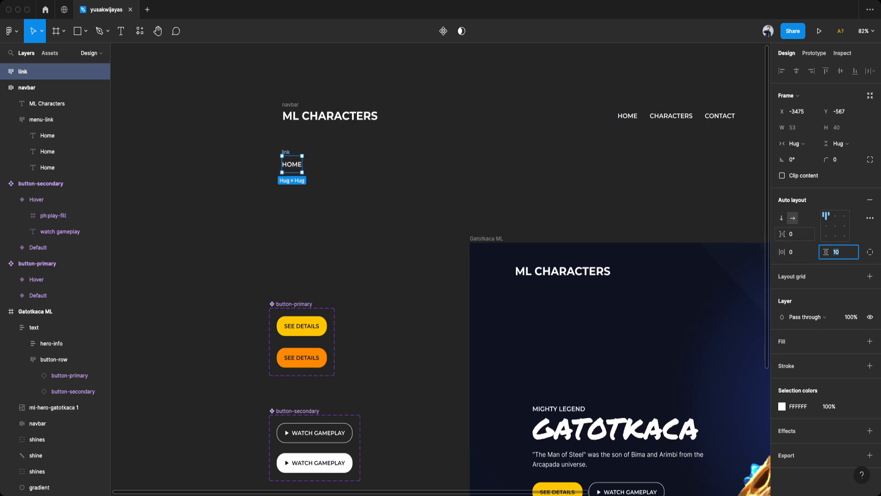
{"action": "key", "text": "Return"}
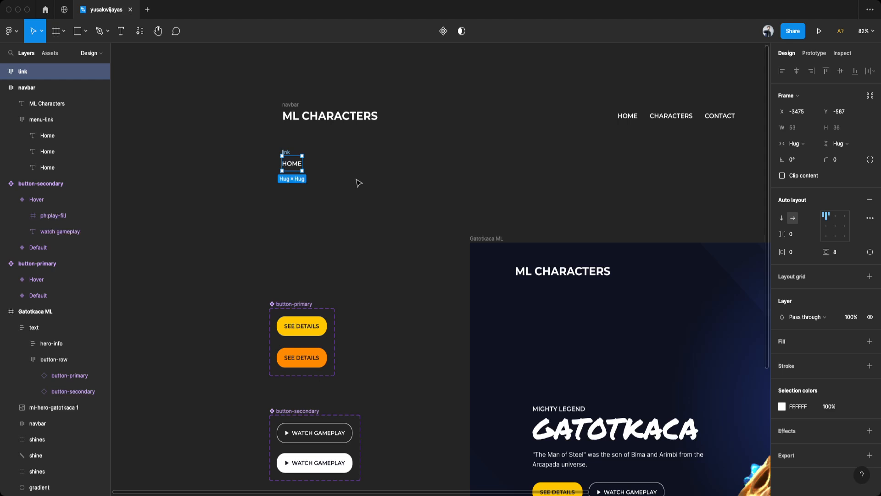
Duplicate the HOME link frame and place the copy directly below the original
{"action": "scroll", "coordinate": [312, 175], "scroll_direction": "up", "scroll_amount": 5}
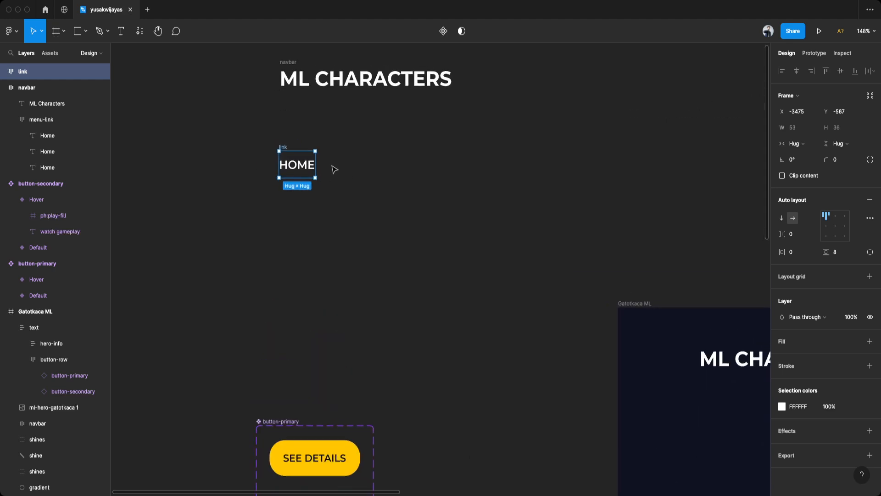
{"action": "scroll", "coordinate": [335, 170], "scroll_direction": "up", "scroll_amount": 3}
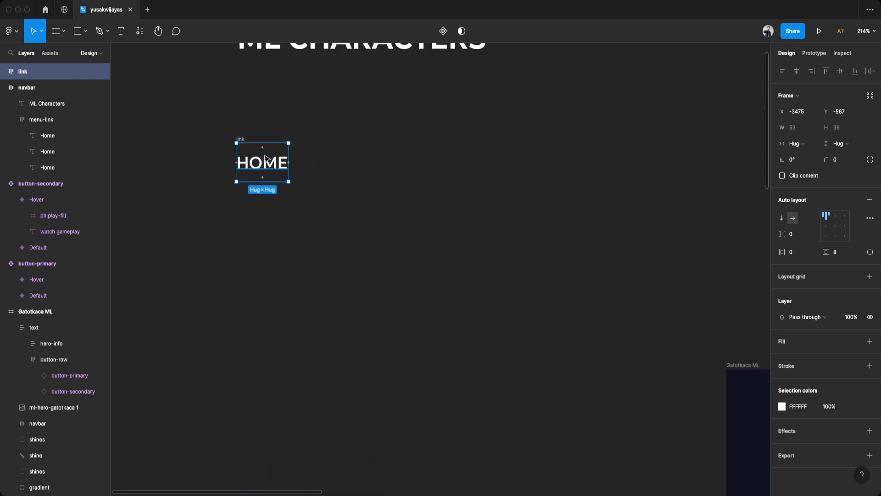
{"action": "left_click", "coordinate": [322, 179]}
{"action": "scroll", "coordinate": [340, 159], "scroll_direction": "left", "scroll_amount": 2}
{"action": "left_click", "coordinate": [291, 133]}
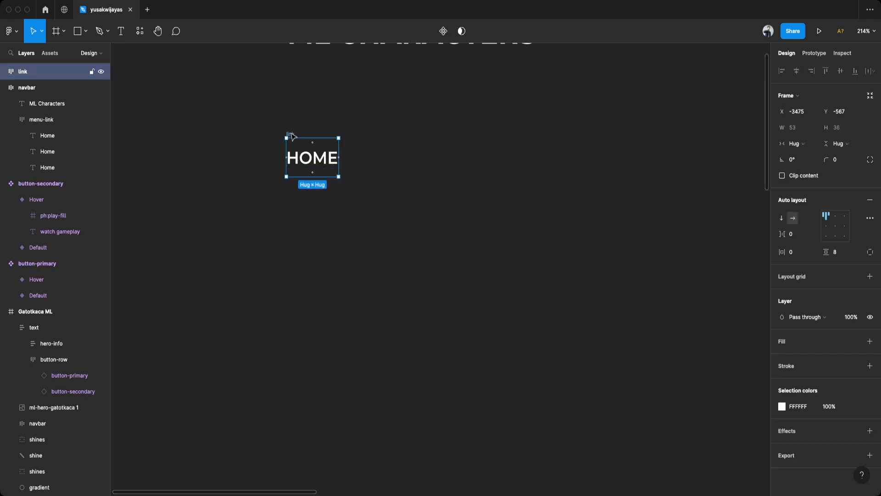
{"action": "left_click_drag", "start_coordinate": [293, 137], "coordinate": [305, 204]}
{"action": "left_click", "coordinate": [347, 193]}
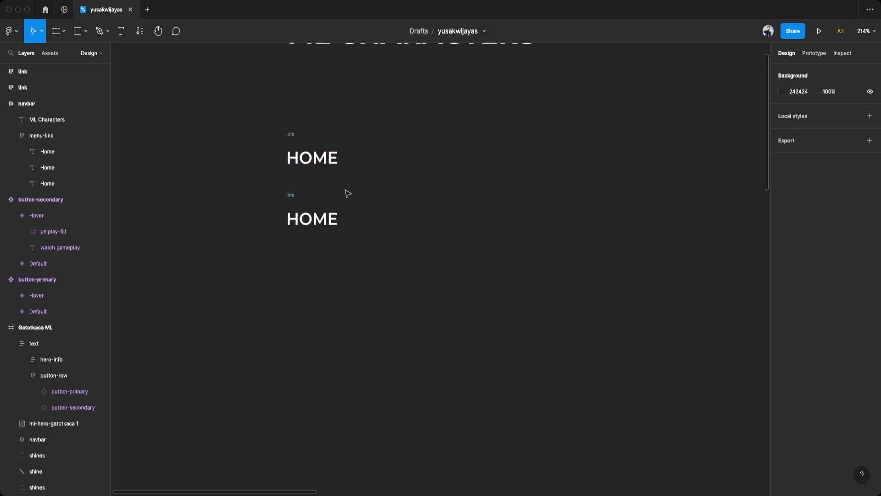
Add a stroke to the lower link frame and restrict it to the bottom side
{"action": "left_click", "coordinate": [291, 195]}
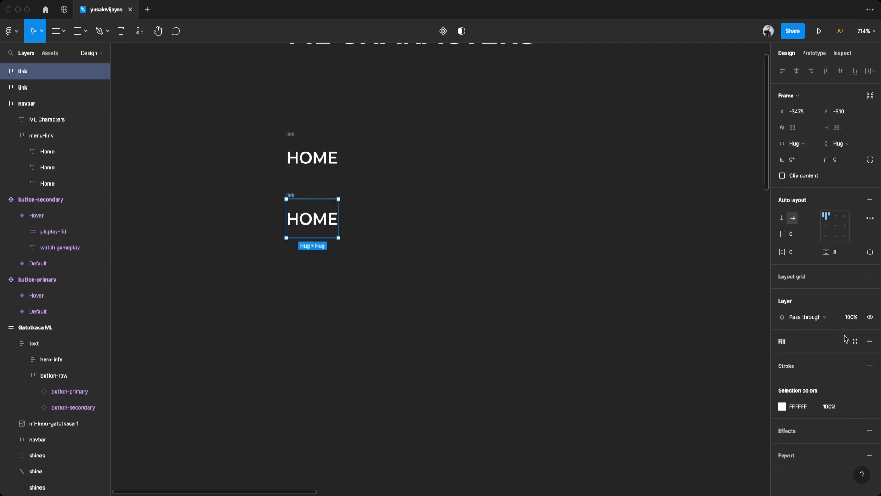
{"action": "left_click", "coordinate": [869, 366]}
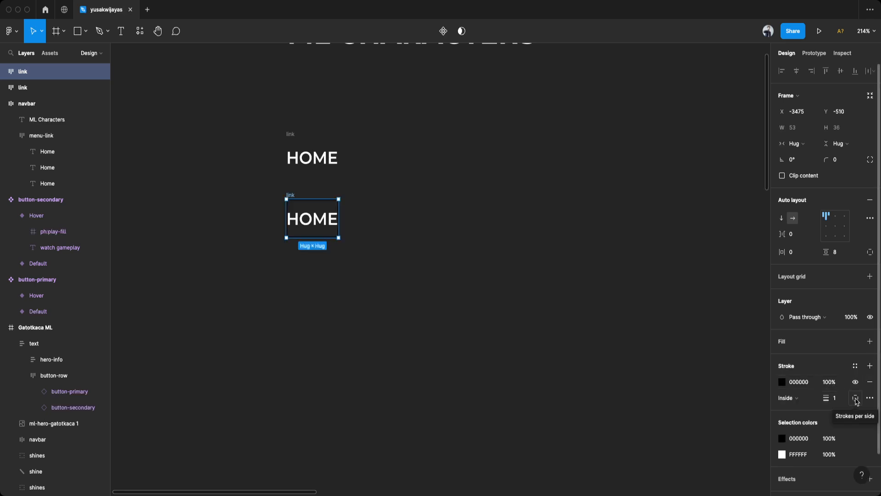
{"action": "left_click", "coordinate": [856, 398]}
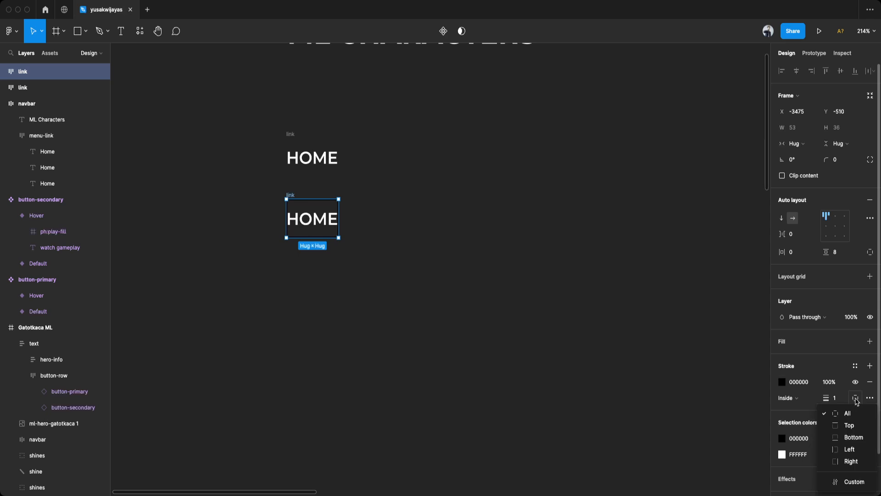
{"action": "left_click", "coordinate": [850, 440]}
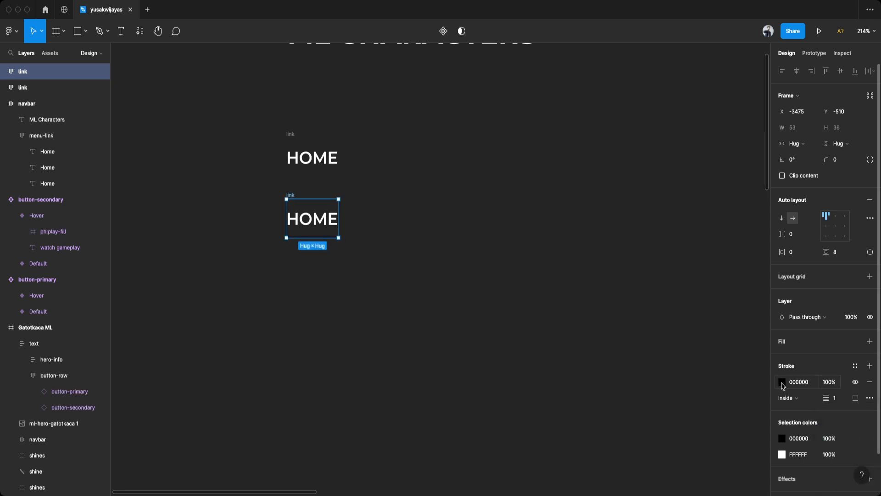
Set the lower link's bottom stroke to FFC700, sampled from the yellow SEE DETAILS button, with a weight of 2
{"action": "left_click", "coordinate": [782, 382]}
{"action": "left_click", "coordinate": [674, 384]}
{"action": "scroll", "coordinate": [440, 399], "scroll_direction": "down", "scroll_amount": 8}
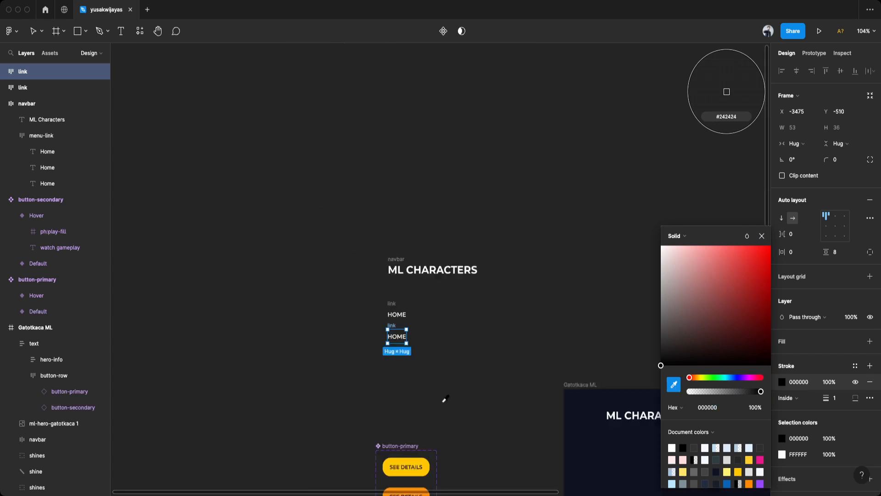
{"action": "scroll", "coordinate": [430, 400], "scroll_direction": "up", "scroll_amount": 10}
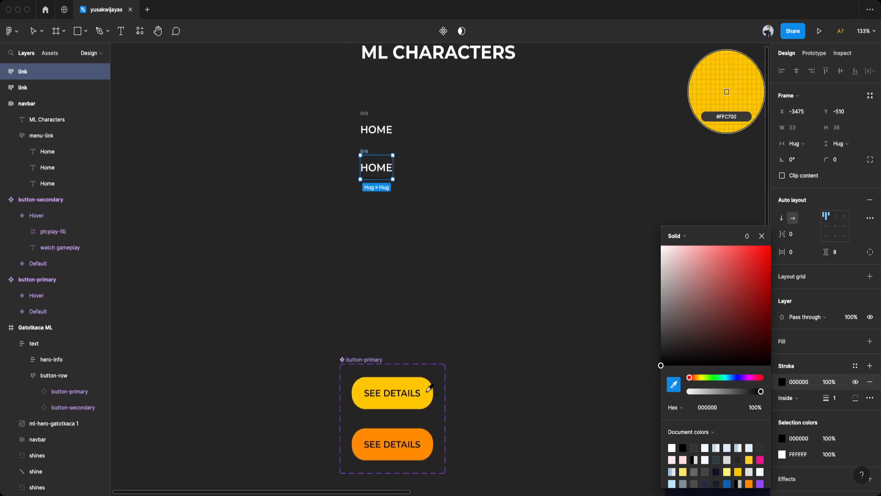
{"action": "left_click", "coordinate": [429, 382]}
{"action": "left_click", "coordinate": [838, 400]}
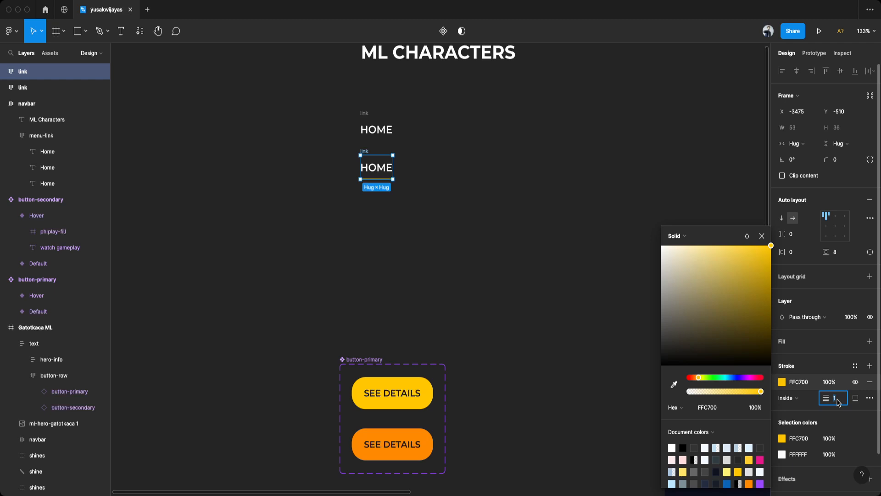
{"action": "key", "text": "Return"}
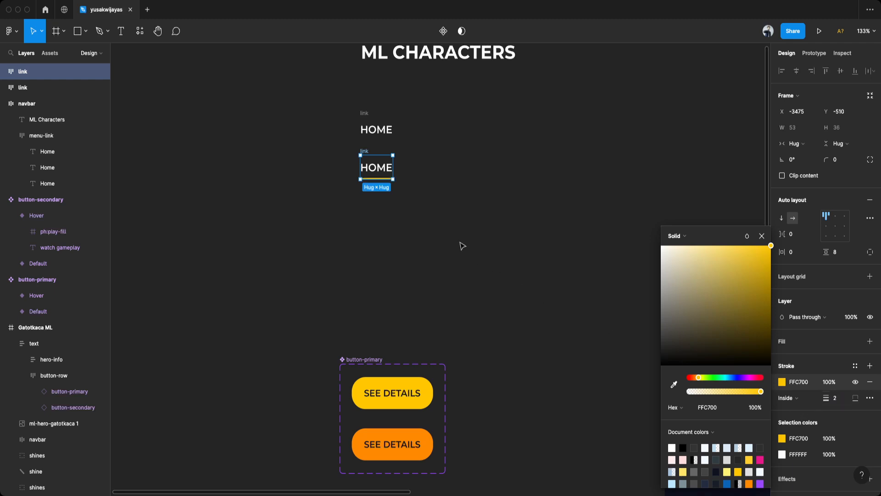
{"action": "left_click", "coordinate": [462, 246]}
{"action": "left_click", "coordinate": [386, 167]}
{"action": "scroll", "coordinate": [399, 145], "scroll_direction": "up", "scroll_amount": 5}
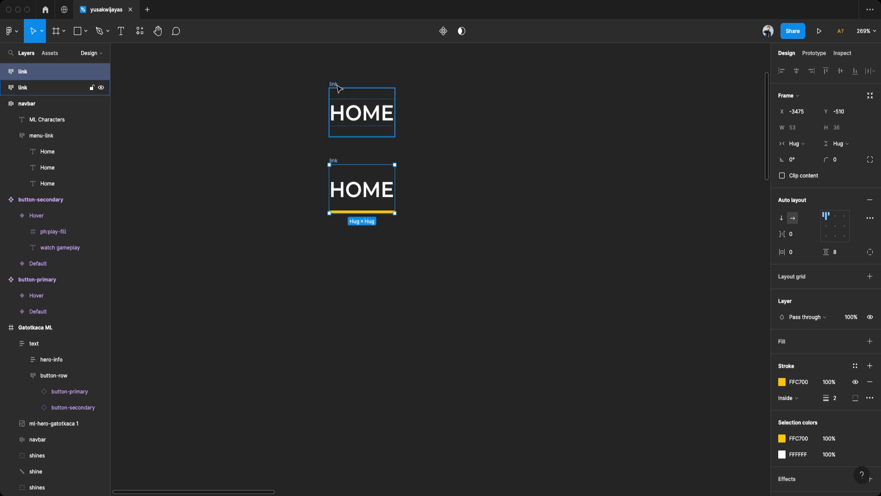
Combine the two link frames into one component set
{"action": "left_click", "coordinate": [439, 103]}
{"action": "left_click_drag", "start_coordinate": [270, 72], "coordinate": [463, 250]}
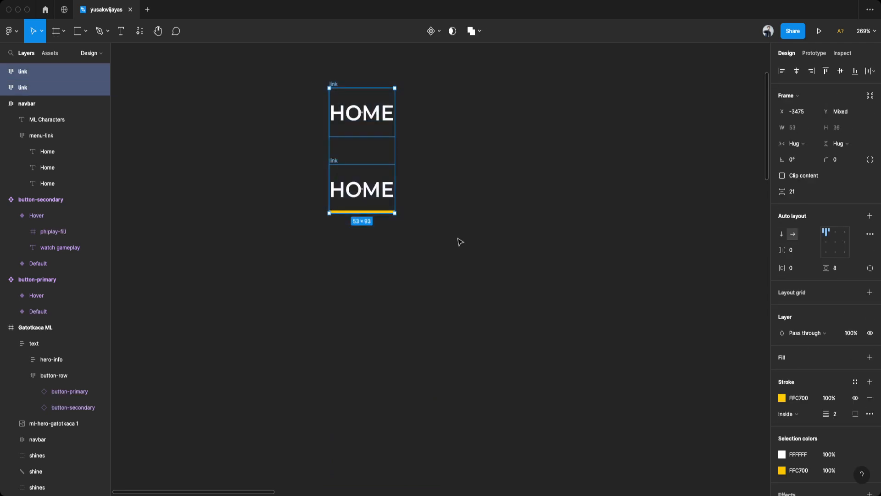
{"action": "left_click_drag", "start_coordinate": [284, 71], "coordinate": [456, 232]}
{"action": "left_click", "coordinate": [439, 32]}
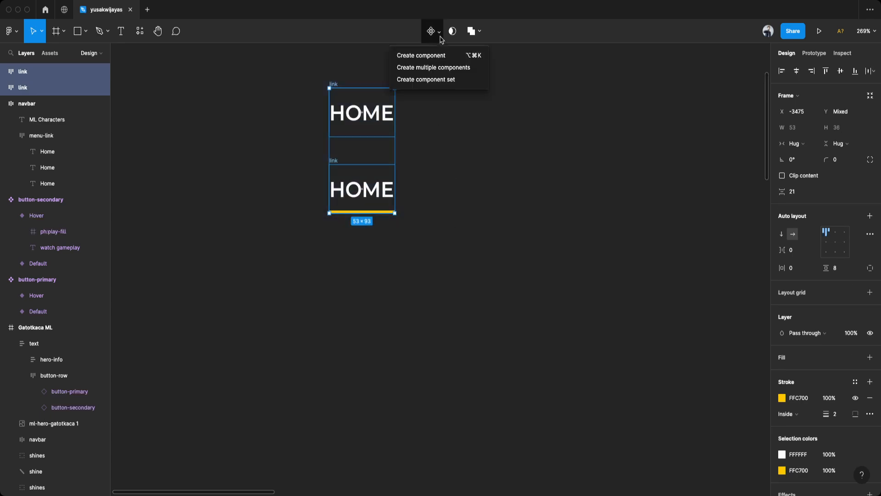
{"action": "left_click", "coordinate": [440, 79]}
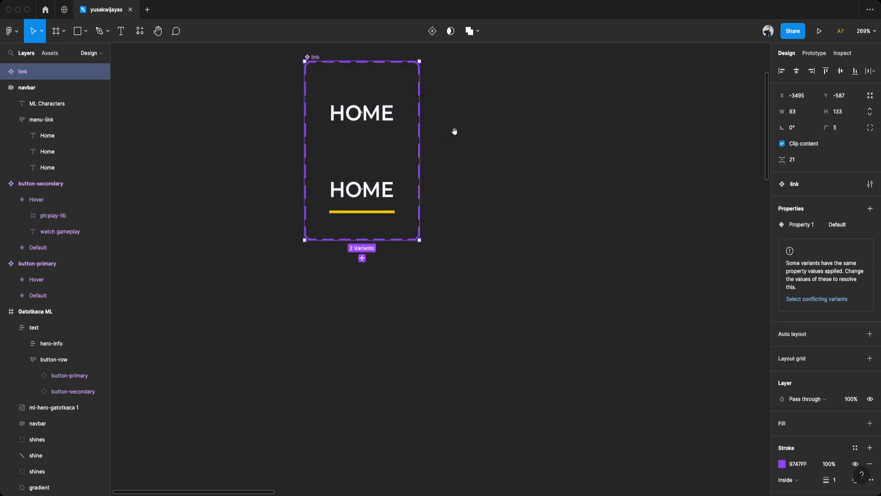
Rename the link set's variant property State and set the underlined variant's value to Hover
{"action": "scroll", "coordinate": [454, 132], "scroll_direction": "up", "scroll_amount": 2}
{"action": "double_click", "coordinate": [811, 226]}
{"action": "type", "text": "State"}
{"action": "key", "text": "Return"}
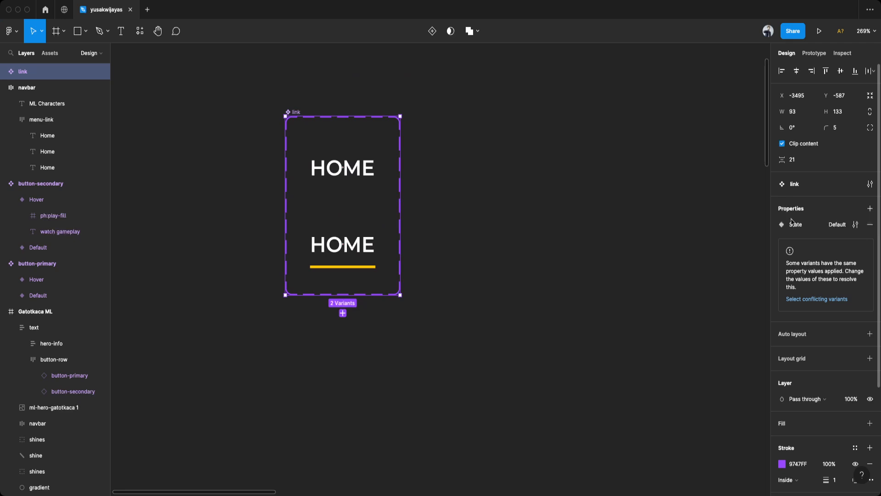
{"action": "left_click", "coordinate": [363, 248]}
{"action": "left_click", "coordinate": [825, 256]}
{"action": "type", "text": "Hover"}
{"action": "key", "text": "Return"}
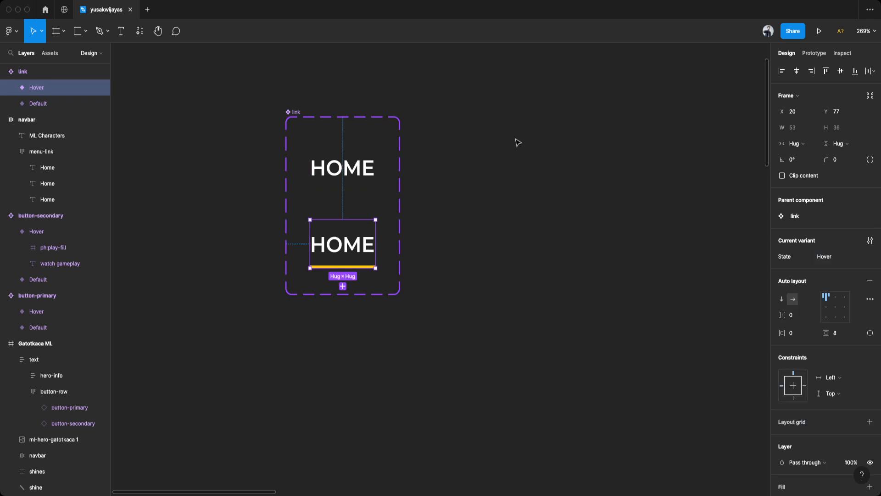
Add a While hovering interaction that changes the Default link variant to Hover
{"action": "left_click", "coordinate": [821, 54]}
{"action": "left_click", "coordinate": [343, 183]}
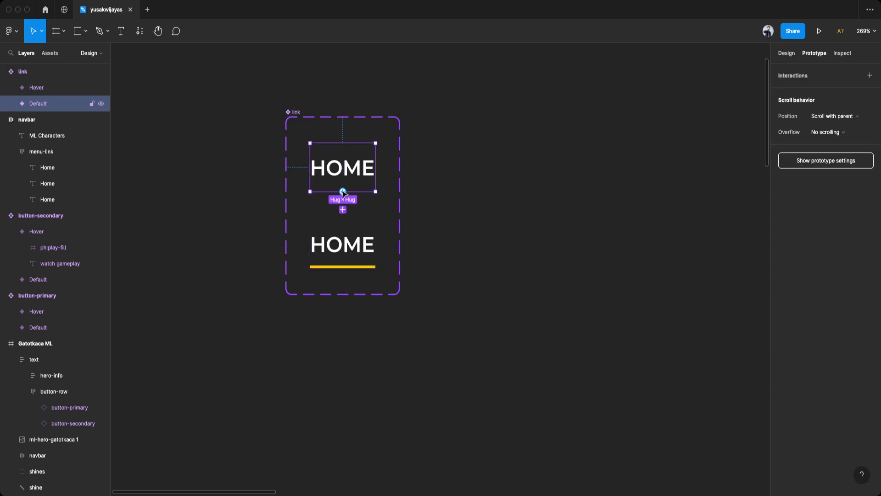
{"action": "left_click_drag", "start_coordinate": [343, 191], "coordinate": [349, 250]}
{"action": "left_click", "coordinate": [704, 115]}
{"action": "left_click", "coordinate": [709, 140]}
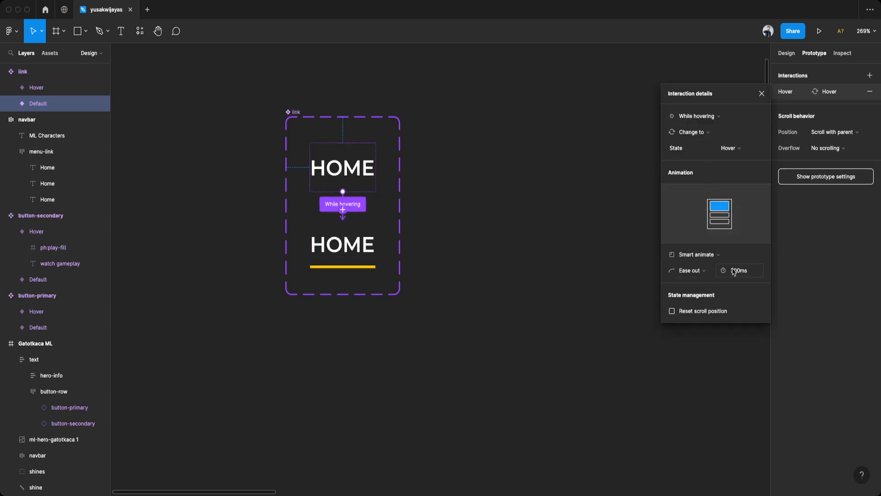
{"action": "left_click", "coordinate": [474, 215]}
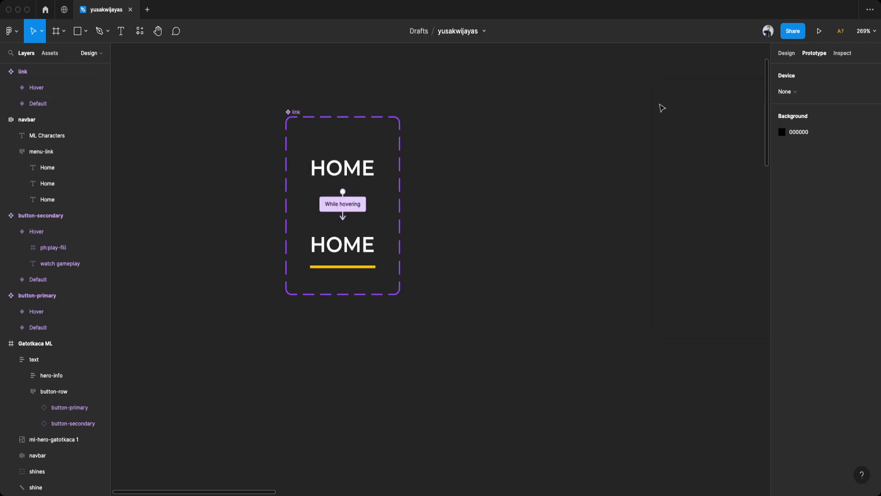
{"action": "left_click", "coordinate": [787, 54]}
Copy the Default link variant and replace the HOME text in the standalone navbar with it
{"action": "scroll", "coordinate": [434, 227], "scroll_direction": "down", "scroll_amount": 8, "text": "ctrl"}
{"action": "left_click_drag", "start_coordinate": [499, 219], "coordinate": [304, 209]}
{"action": "scroll", "coordinate": [392, 223], "scroll_direction": "up", "scroll_amount": 3, "text": "ctrl"}
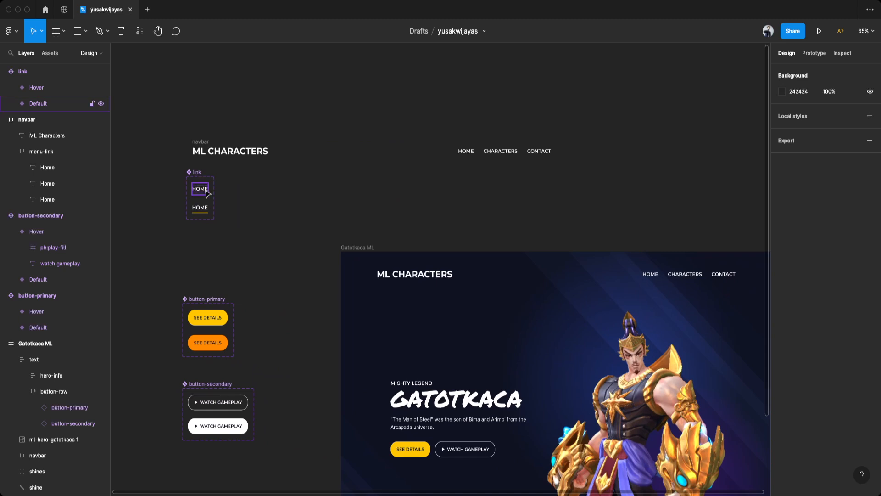
{"action": "left_click", "coordinate": [207, 193]}
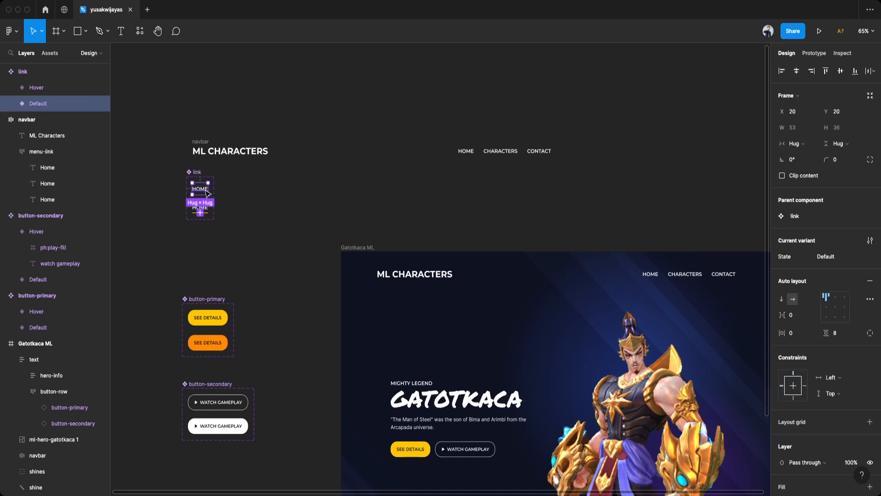
{"action": "left_click", "coordinate": [462, 151], "text": "super"}
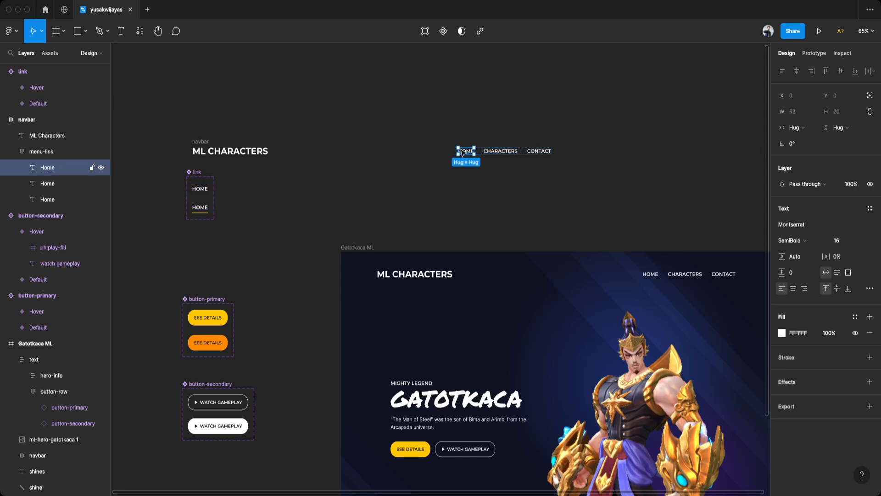
{"action": "key", "text": "super+shift+r"}
Replace the standalone navbar's CHARACTERS text with a link instance and set the instance's text to CHARACTERS
{"action": "left_click", "coordinate": [496, 151]}
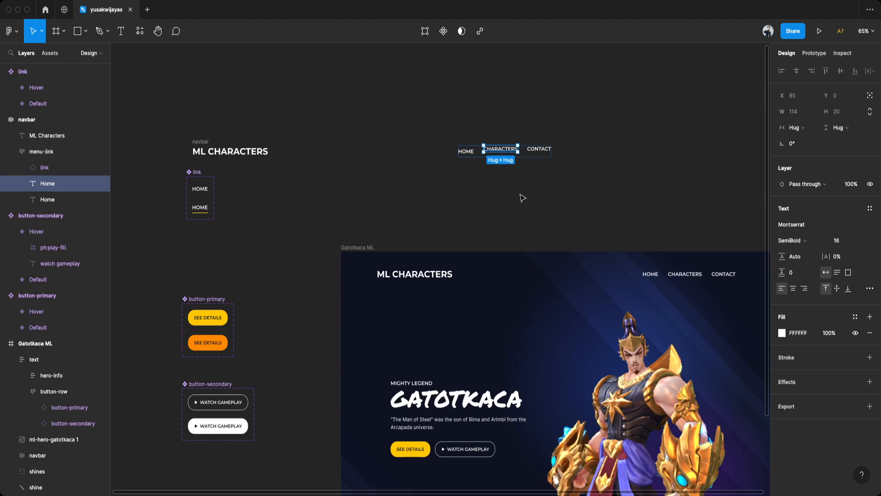
{"action": "key", "text": "super+shift+r"}
{"action": "left_click", "coordinate": [510, 152], "text": "super"}
{"action": "double_click", "coordinate": [510, 153]}
{"action": "type", "text": "CHARACTERS"}
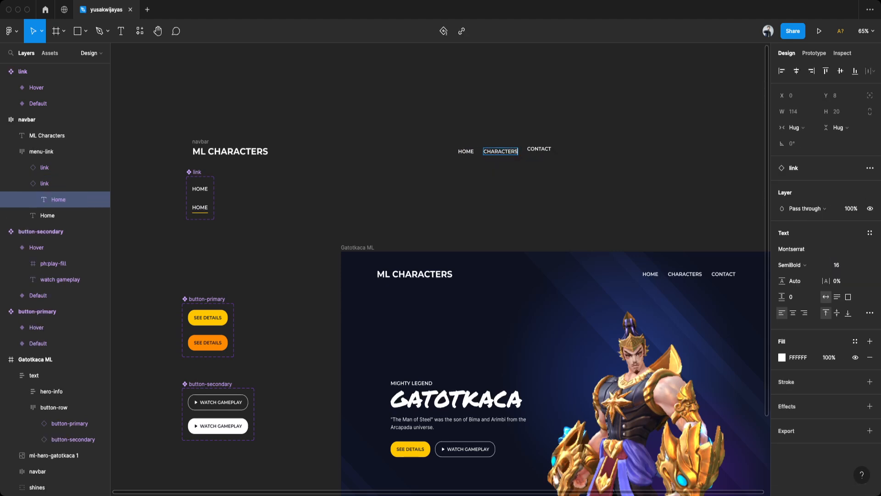
{"action": "key", "text": "Escape"}
Replace the standalone navbar's CONTACT text with a link instance and set the instance's text to CONTACT
{"action": "left_click", "coordinate": [544, 152]}
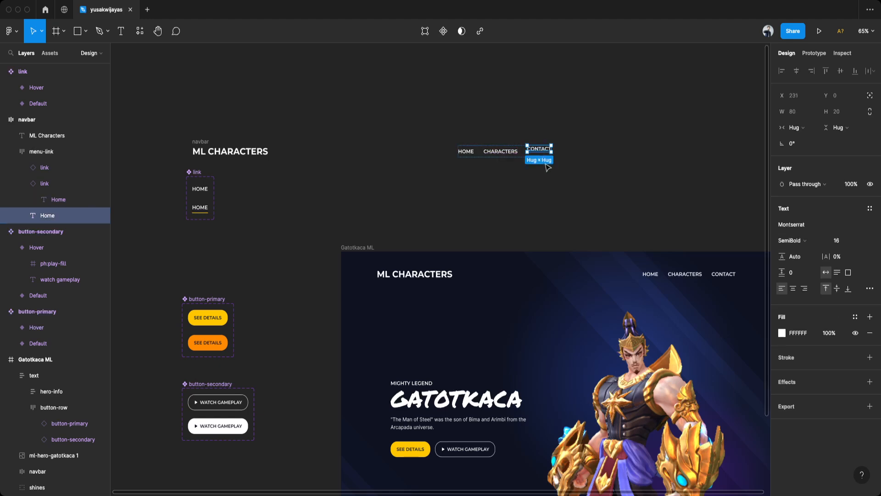
{"action": "key", "text": "super+shift+r"}
{"action": "double_click", "coordinate": [545, 152]}
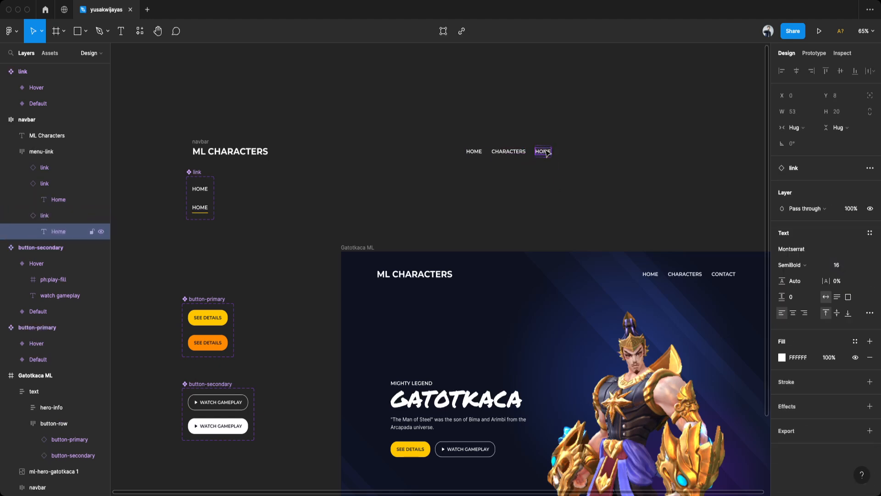
{"action": "double_click", "coordinate": [546, 152]}
{"action": "type", "text": "Contact"}
Turn the standalone navbar frame into a component
{"action": "left_click", "coordinate": [201, 141]}
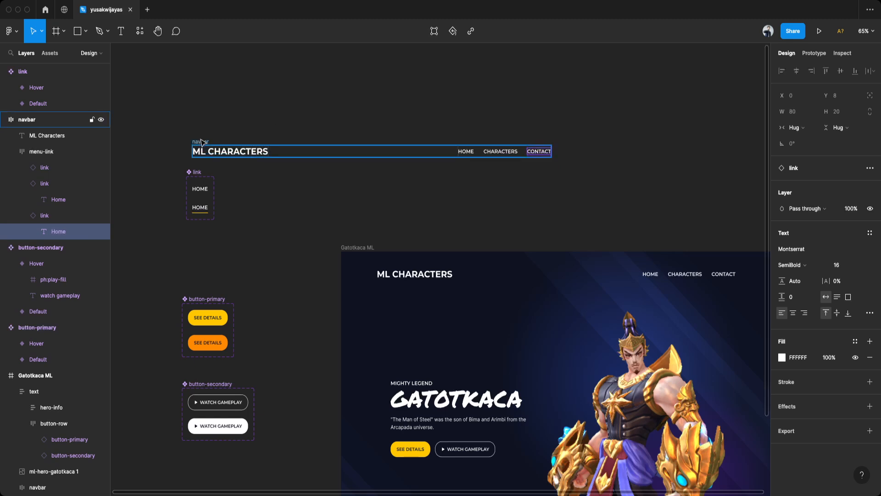
{"action": "left_click", "coordinate": [200, 141]}
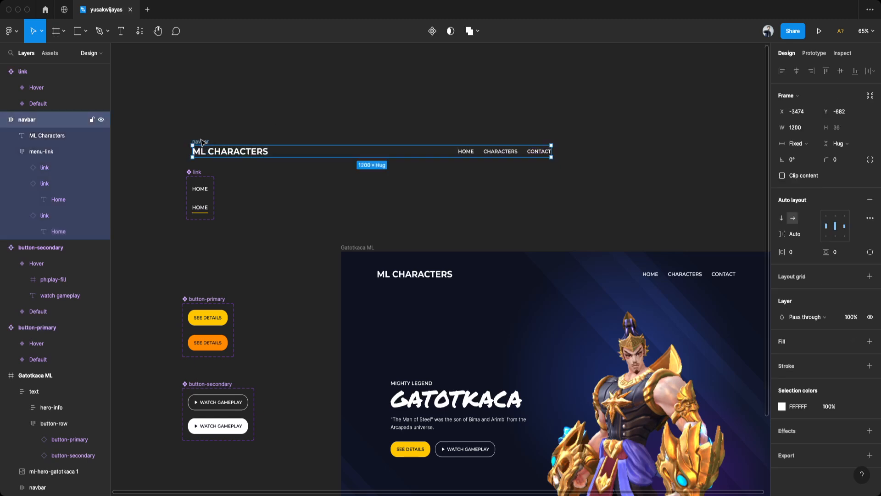
{"action": "left_click", "coordinate": [431, 31]}
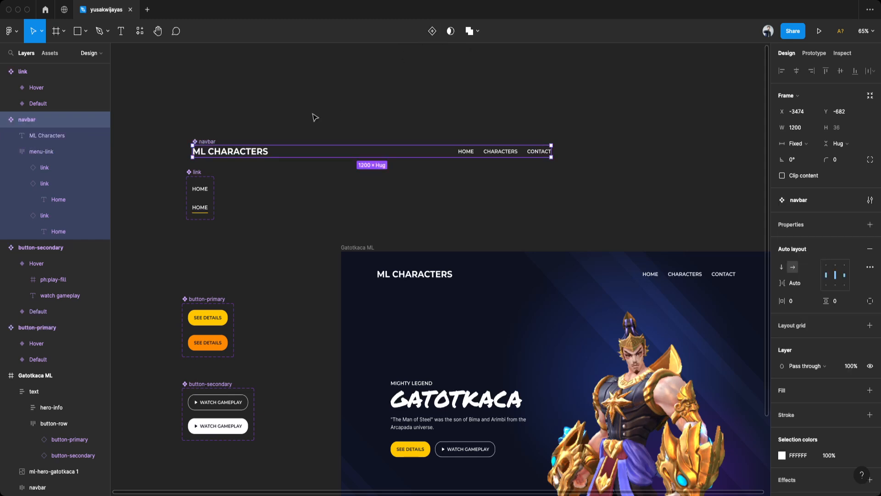
{"action": "left_click", "coordinate": [316, 121]}
Copy the navbar component and replace the navbar inside the Gatotkaca ML frame with its instance
{"action": "scroll", "coordinate": [280, 144], "scroll_direction": "down", "scroll_amount": 5}
{"action": "left_click", "coordinate": [252, 150]}
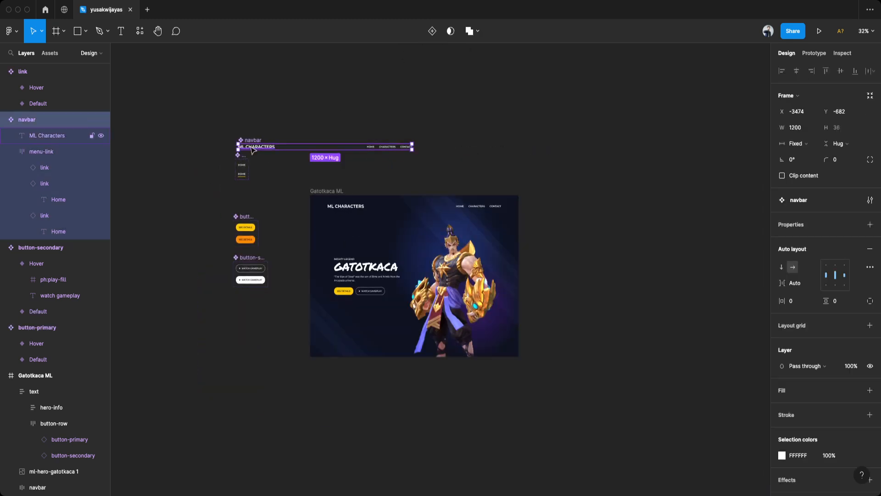
{"action": "left_click", "coordinate": [367, 210]}
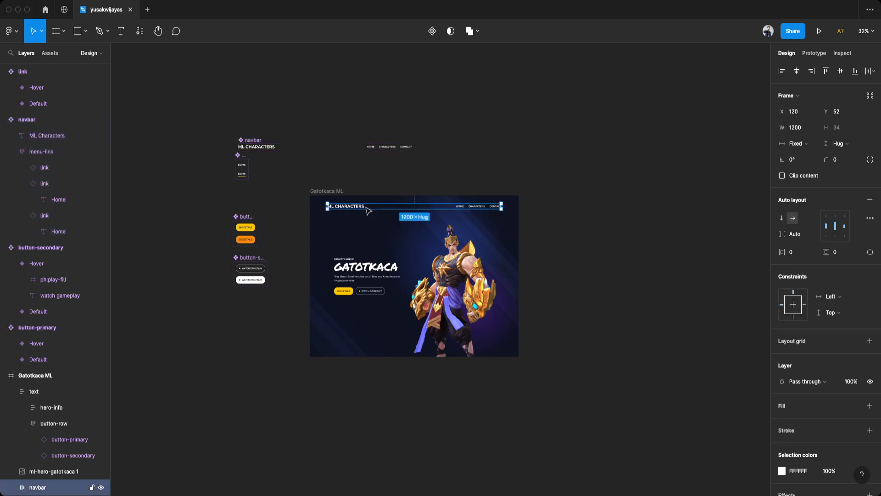
{"action": "key", "text": "super+shift+r"}
{"action": "left_click", "coordinate": [558, 212]}
Arrange the navbar, link and button components beside the Gatotkaca ML frame, with the navbar near the frame's upper edge
{"action": "left_click_drag", "start_coordinate": [558, 213], "coordinate": [491, 193]}
{"action": "left_click_drag", "start_coordinate": [446, 151], "coordinate": [407, 148]}
{"action": "left_click_drag", "start_coordinate": [239, 114], "coordinate": [191, 271]}
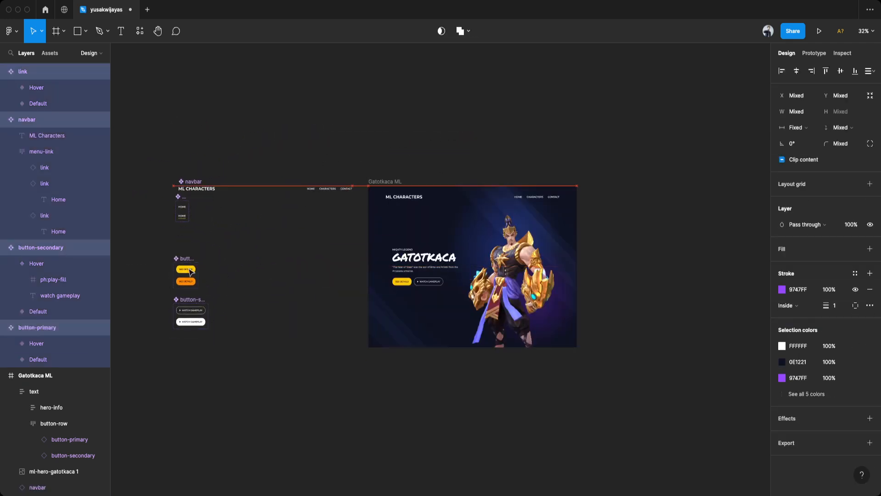
{"action": "left_click", "coordinate": [185, 271]}
{"action": "scroll", "coordinate": [174, 295], "scroll_direction": "up", "scroll_amount": 5}
{"action": "left_click", "coordinate": [190, 310], "text": "shift"}
{"action": "left_click_drag", "start_coordinate": [199, 235], "coordinate": [242, 104]}
{"action": "left_click_drag", "start_coordinate": [255, 179], "coordinate": [326, 104]}
{"action": "left_click", "coordinate": [476, 138]}
{"action": "scroll", "coordinate": [359, 238], "scroll_direction": "up", "scroll_amount": 5}
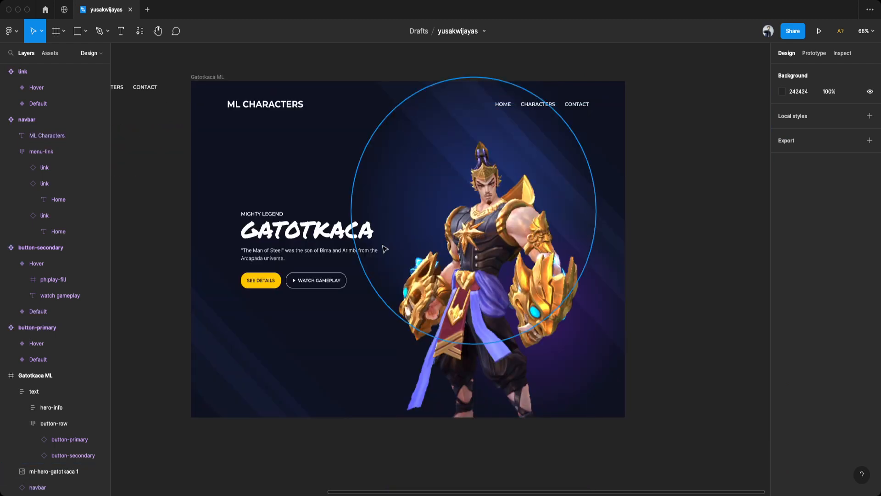
Duplicate the Gatotkaca ML frame and place the copy beside the original, aligned at the same height
{"action": "scroll", "coordinate": [383, 246], "scroll_direction": "down", "scroll_amount": 2}
{"action": "scroll", "coordinate": [383, 246], "scroll_direction": "right", "scroll_amount": 3}
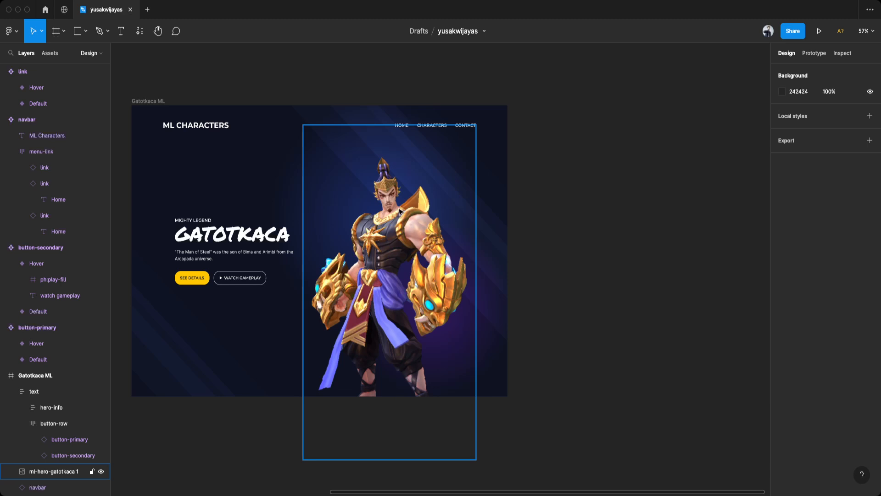
{"action": "scroll", "coordinate": [535, 215], "scroll_direction": "down", "scroll_amount": 2}
{"action": "scroll", "coordinate": [509, 139], "scroll_direction": "right", "scroll_amount": 2}
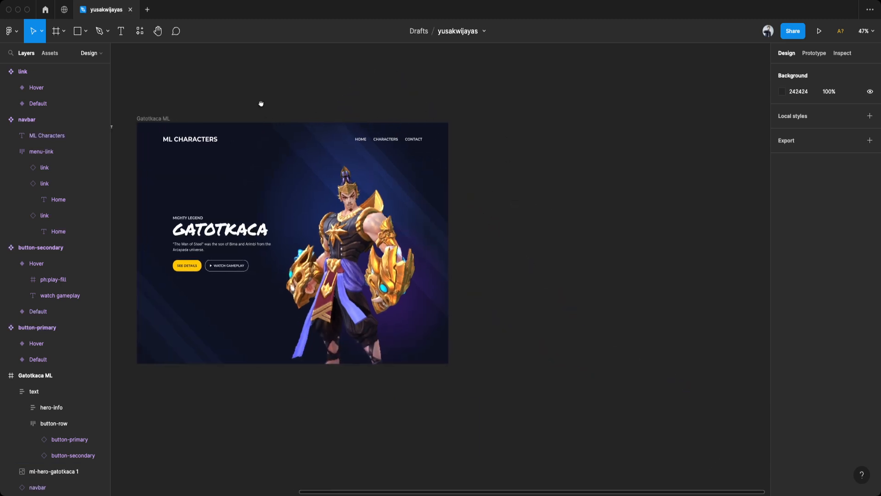
{"action": "scroll", "coordinate": [261, 104], "scroll_direction": "down", "scroll_amount": 1}
{"action": "left_click", "coordinate": [167, 106]}
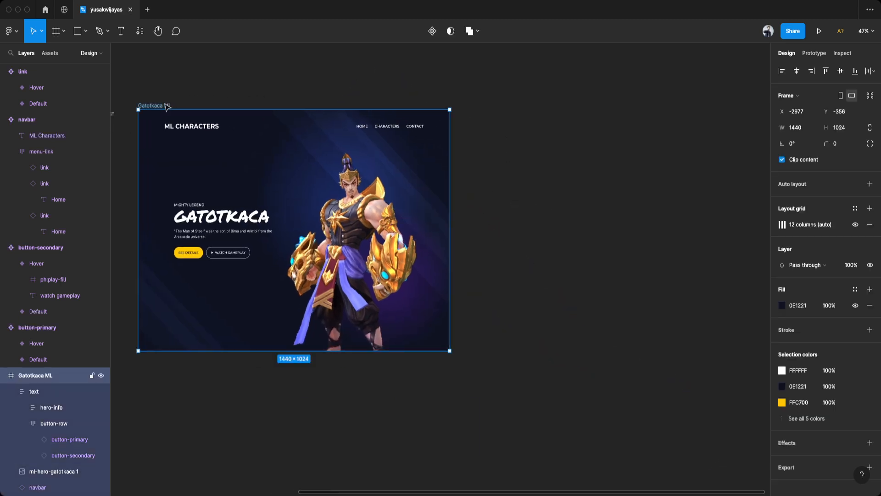
{"action": "left_click_drag", "start_coordinate": [164, 108], "coordinate": [507, 108]}
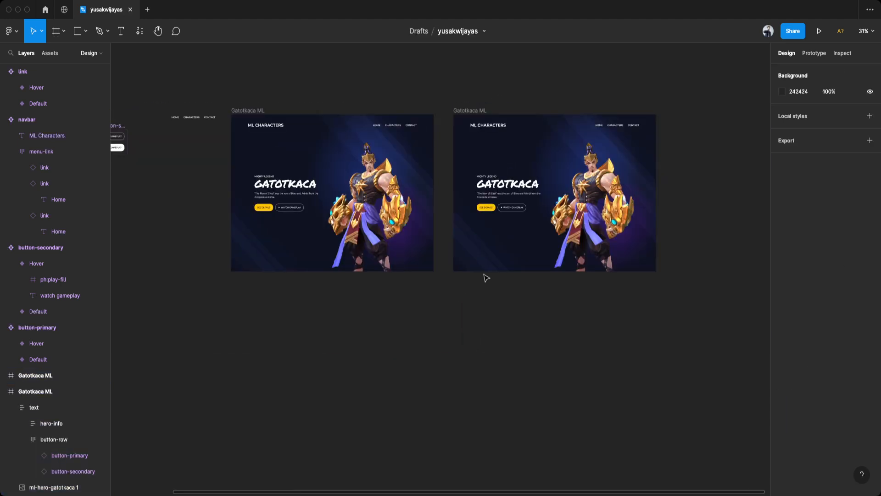
{"action": "left_click_drag", "start_coordinate": [381, 102], "coordinate": [399, 107]}
Rename the original frame as Gatotkaca ML - 1 and its copy as Gatotkaca ML - 2
{"action": "double_click", "coordinate": [266, 116]}
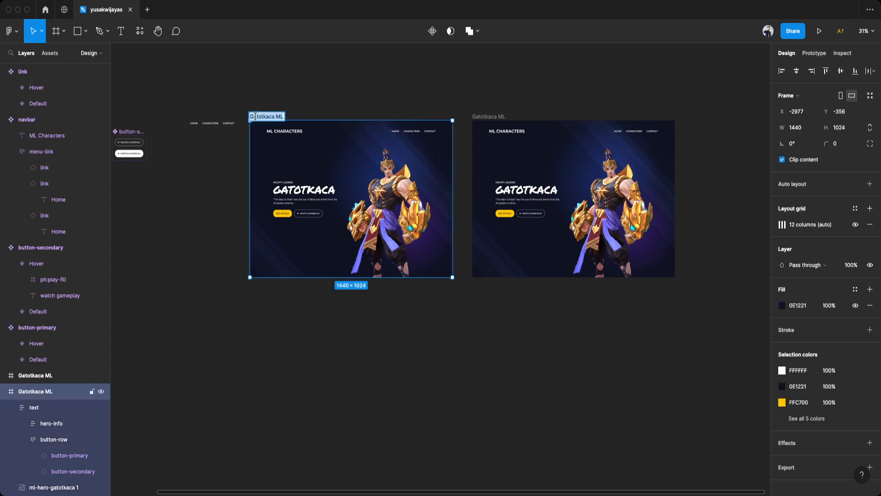
{"action": "key", "text": "Right"}
{"action": "type", "text": "- 1"}
{"action": "key", "text": "Return"}
{"action": "left_click", "coordinate": [536, 121]}
{"action": "key", "text": "Right"}
{"action": "type", "text": "- 2"}
{"action": "key", "text": "Return"}
{"action": "left_click", "coordinate": [373, 112]}
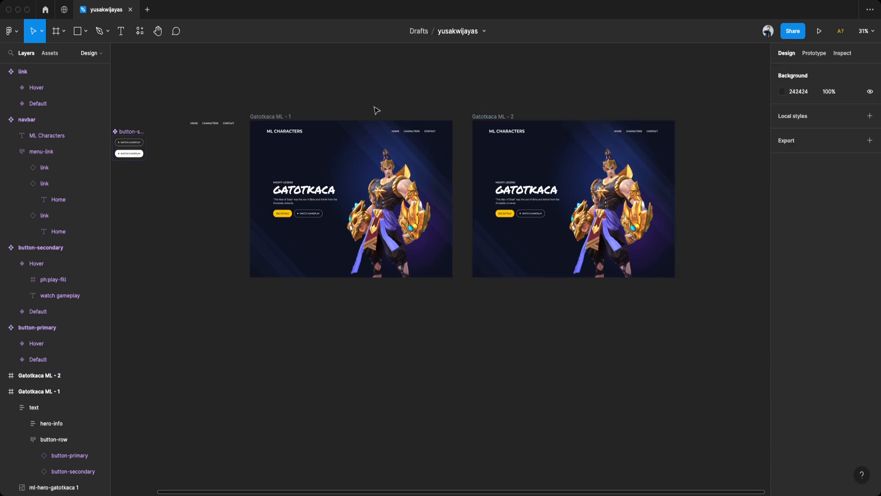
Move the hero character image in Gatotkaca ML - 1 down to Y 190 and set its layer opacity to 0%
{"action": "scroll", "coordinate": [387, 115], "scroll_direction": "up", "scroll_amount": 5}
{"action": "mouse_move", "coordinate": [453, 104]}
{"action": "left_mouse_down"}
{"action": "mouse_move", "coordinate": [411, 98]}
{"action": "mouse_move", "coordinate": [446, 101]}
{"action": "left_mouse_up"}
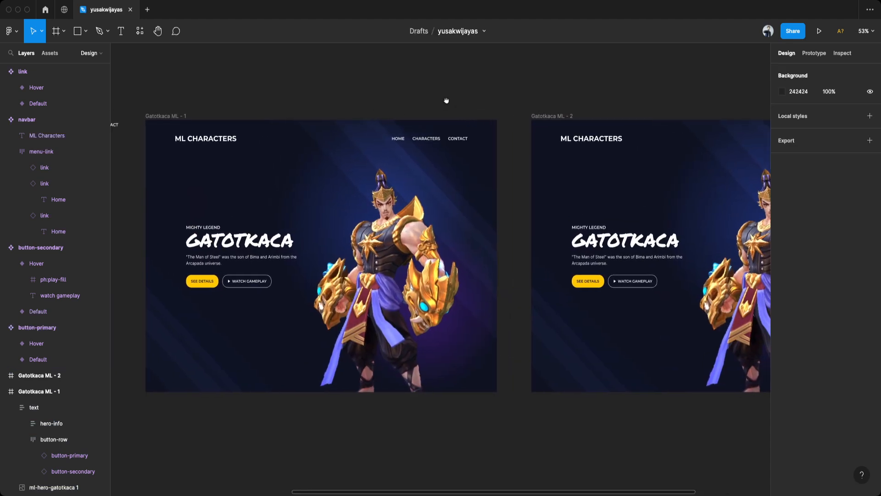
{"action": "left_click_drag", "start_coordinate": [241, 101], "coordinate": [285, 95]}
{"action": "scroll", "coordinate": [319, 98], "scroll_direction": "up", "scroll_amount": 3}
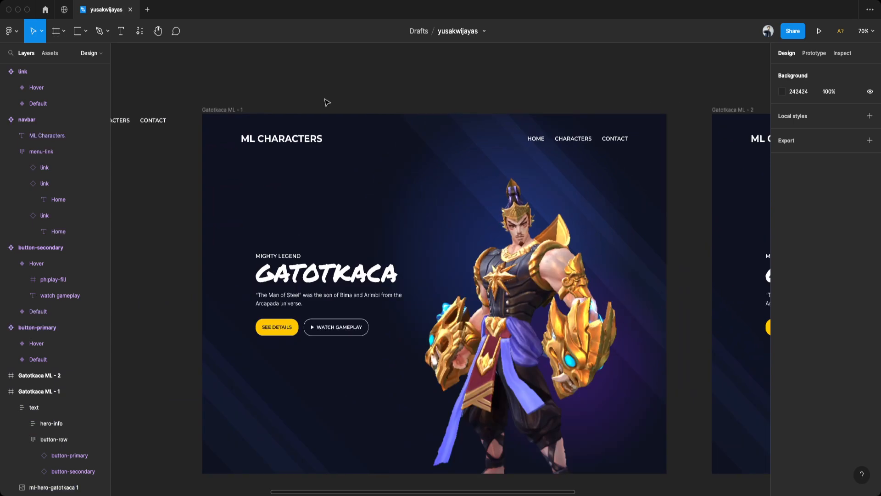
{"action": "left_click", "coordinate": [440, 262]}
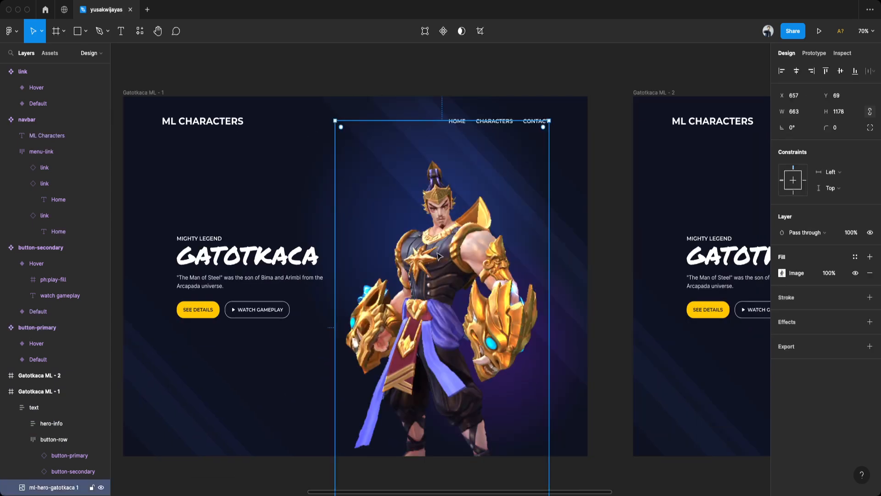
{"action": "left_click_drag", "start_coordinate": [437, 255], "coordinate": [443, 299]}
{"action": "scroll", "coordinate": [427, 238], "scroll_direction": "down", "scroll_amount": 3}
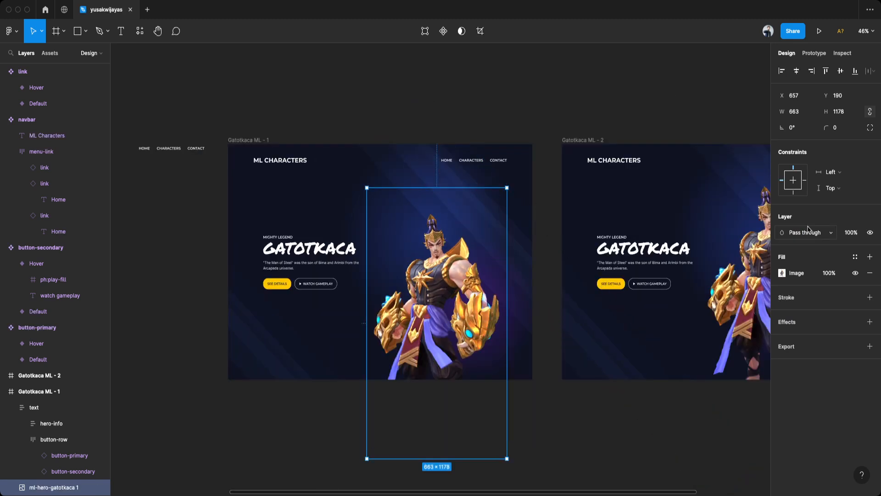
{"action": "left_click", "coordinate": [856, 234]}
{"action": "type", "text": "0"}
{"action": "key", "text": "Return"}
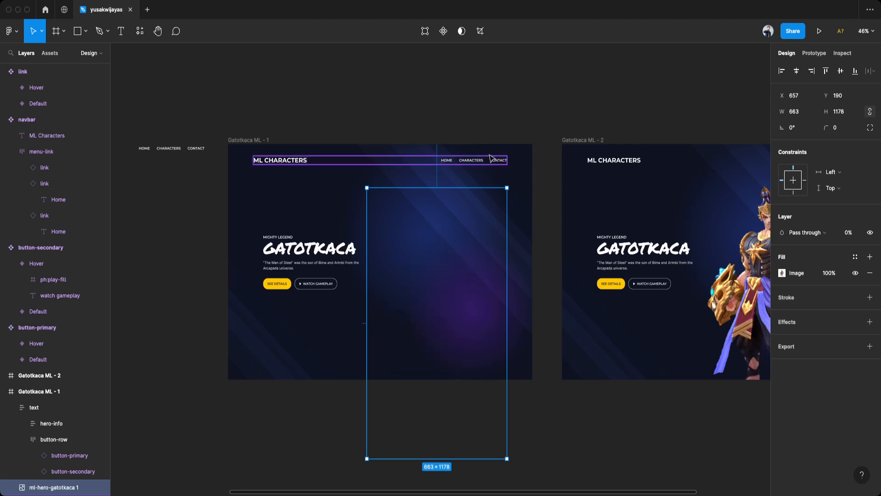
Move the hero text block in Gatotkaca ML - 1 up to Y 290 and set its layer opacity to 0%
{"action": "left_click", "coordinate": [444, 121]}
{"action": "left_click", "coordinate": [298, 249]}
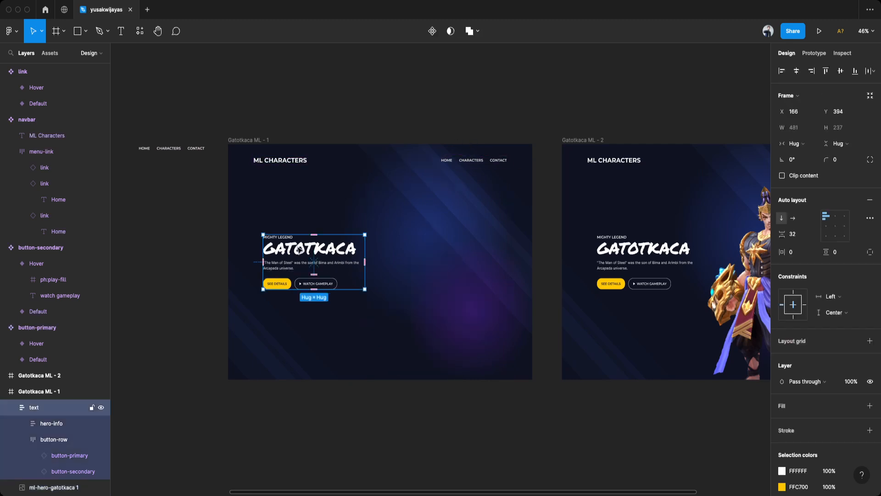
{"action": "left_click_drag", "start_coordinate": [296, 250], "coordinate": [296, 227]}
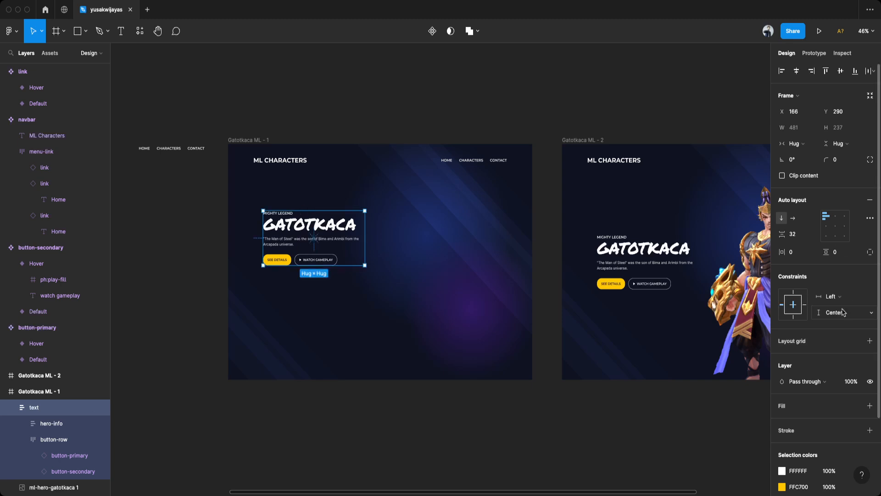
{"action": "left_click", "coordinate": [855, 382]}
{"action": "type", "text": "0"}
{"action": "left_click", "coordinate": [478, 123]}
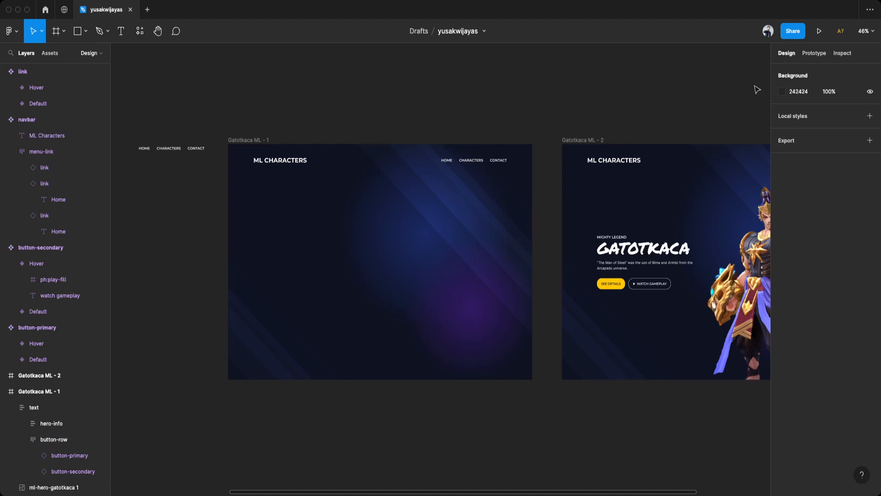
Create a prototype connection from the Gatotkaca ML - 1 frame to the Gatotkaca ML - 2 frame
{"action": "left_click", "coordinate": [814, 52]}
{"action": "scroll", "coordinate": [532, 96], "scroll_direction": "right", "scroll_amount": 5}
{"action": "scroll", "coordinate": [344, 114], "scroll_direction": "left", "scroll_amount": 2}
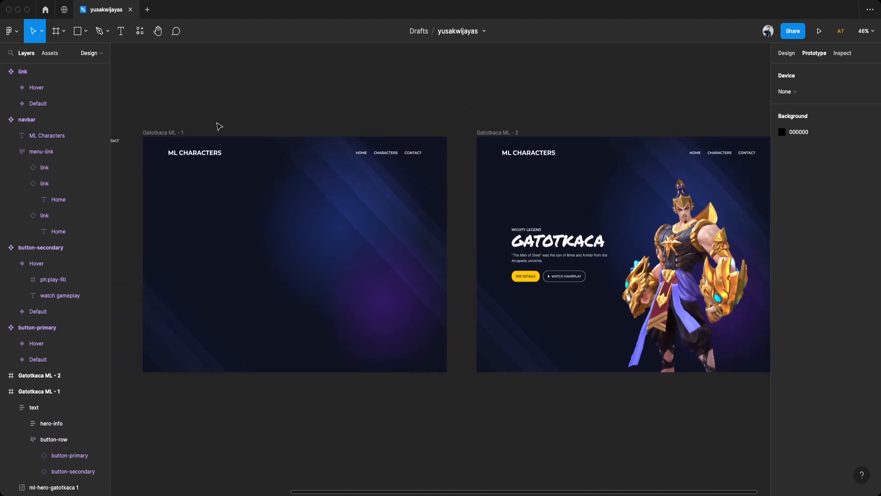
{"action": "left_click", "coordinate": [173, 132]}
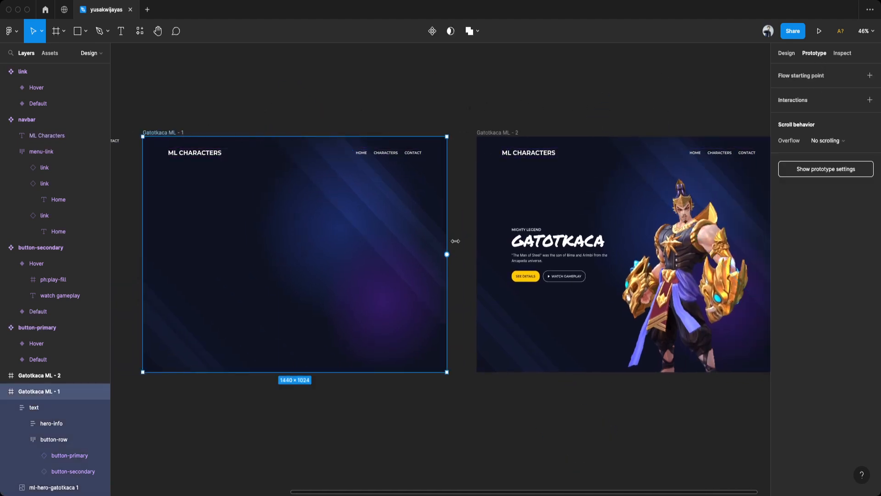
{"action": "left_click_drag", "start_coordinate": [447, 254], "coordinate": [505, 224]}
{"action": "key", "text": "super+z"}
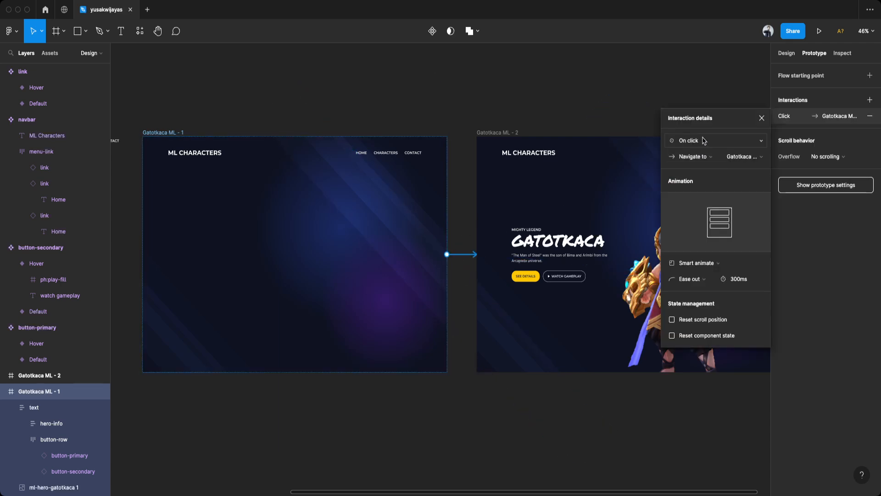
Set the connection's trigger to After delay with a delay of 800 ms
{"action": "left_click", "coordinate": [719, 142]}
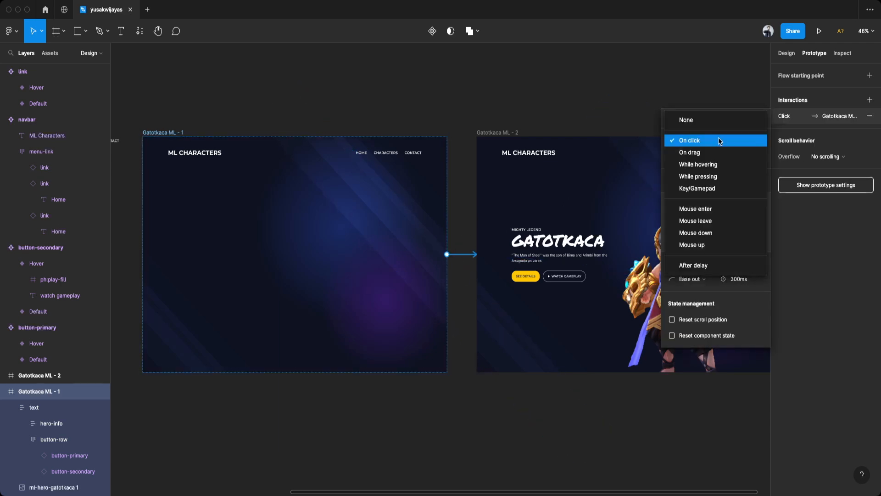
{"action": "left_click", "coordinate": [709, 266]}
{"action": "left_click", "coordinate": [751, 142]}
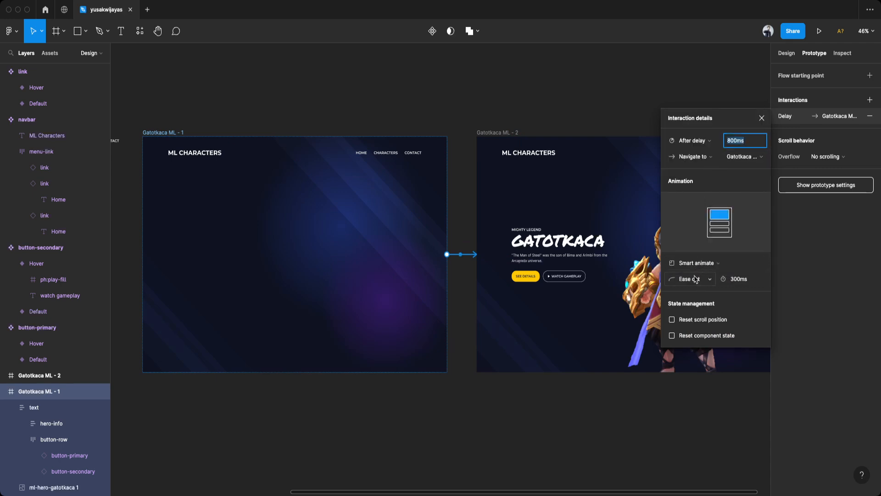
{"action": "left_click", "coordinate": [762, 118]}
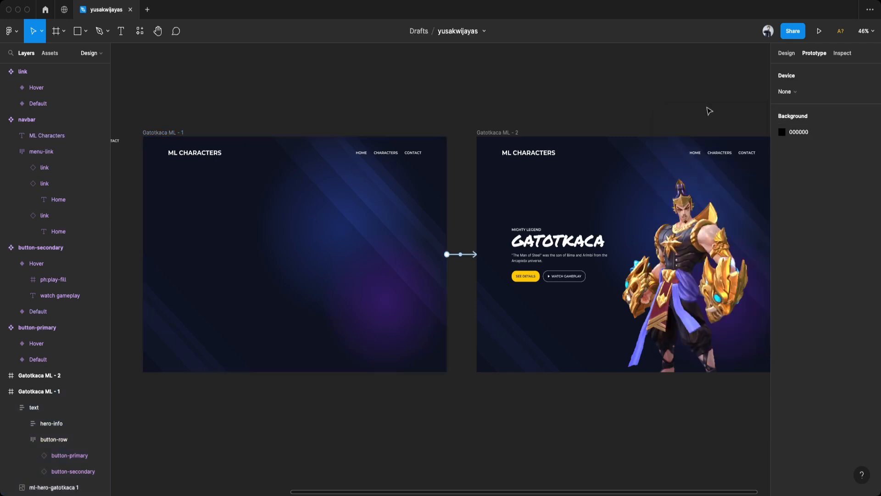
Present the prototype from Gatotkaca ML - 1, replay its transition several times and test the navbar links' hover effect
{"action": "left_click", "coordinate": [162, 133]}
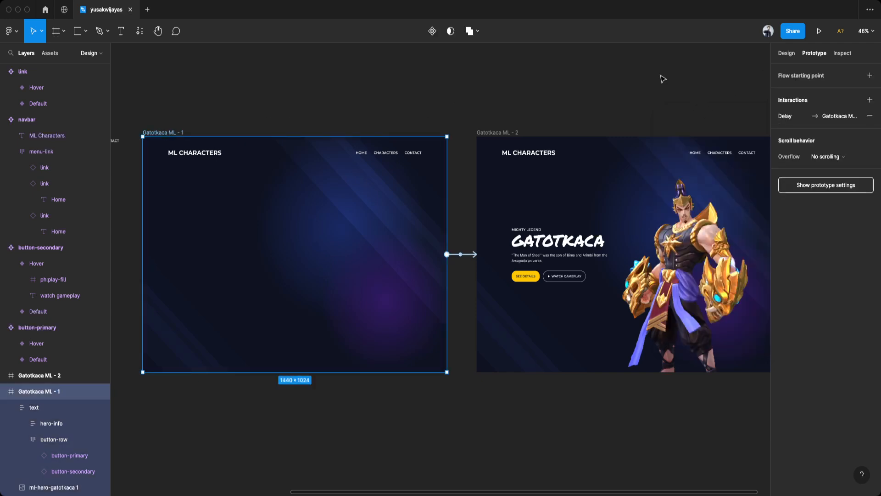
{"action": "left_click", "coordinate": [819, 31]}
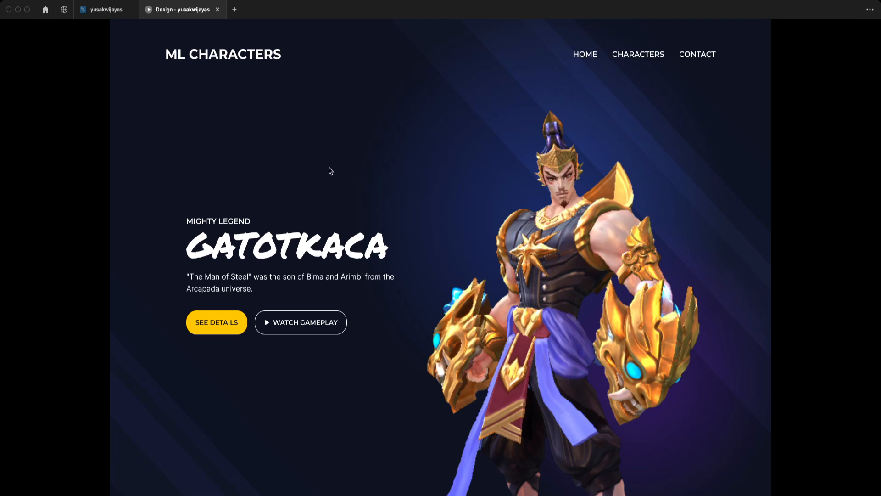
{"action": "key", "text": "r"}
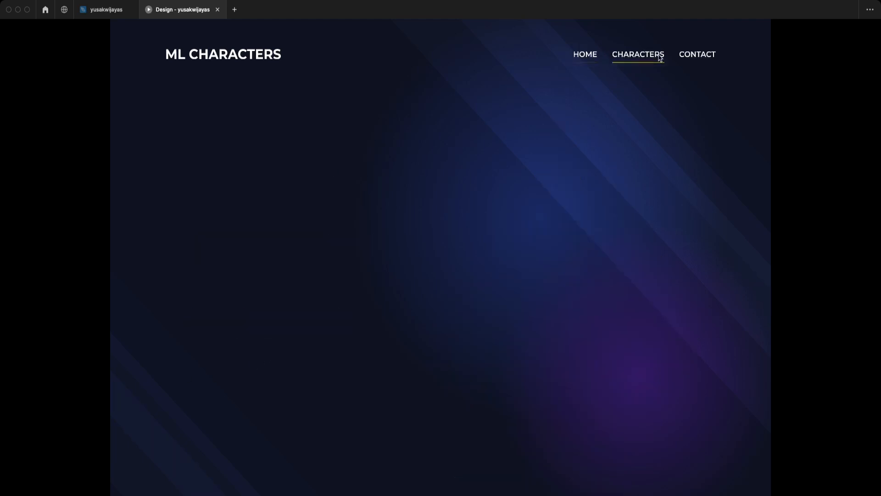
{"action": "key", "text": "Left"}
{"action": "key", "text": "Right"}
{"action": "key", "text": "Left"}
{"action": "key", "text": "r"}
{"action": "key", "text": "Left"}
{"action": "key", "text": "Right"}
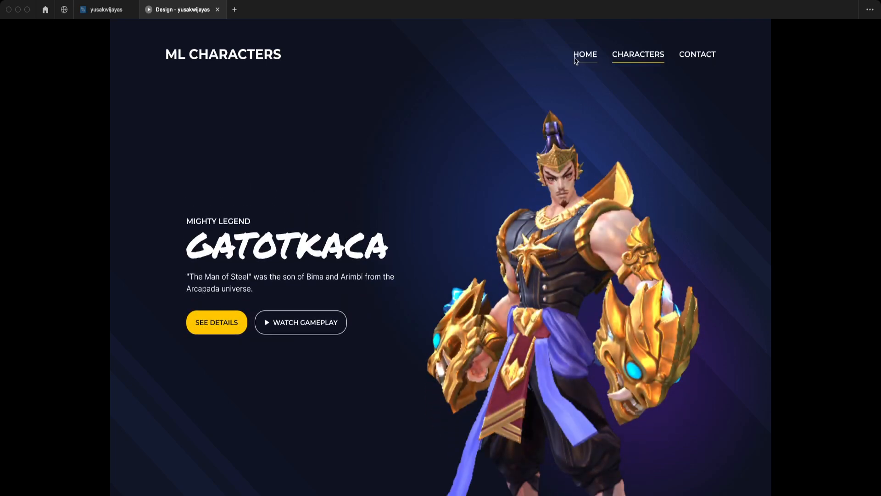
{"action": "left_click", "coordinate": [587, 57]}
{"action": "left_click", "coordinate": [596, 54]}
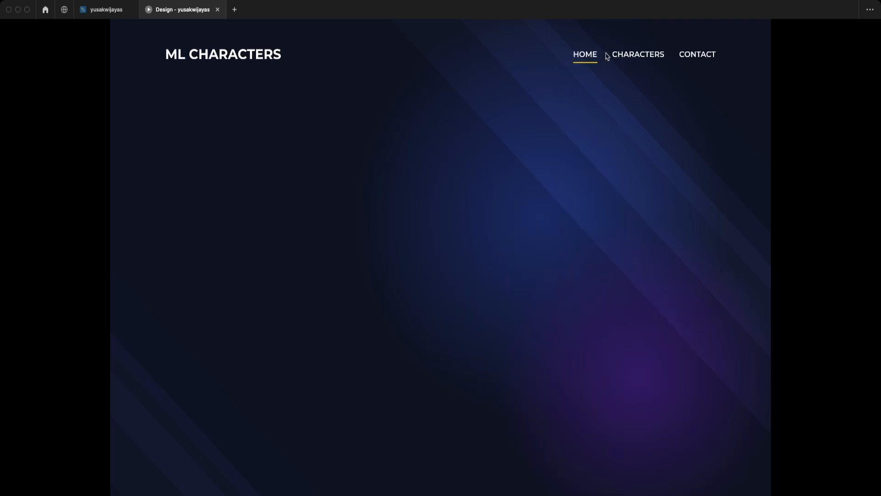